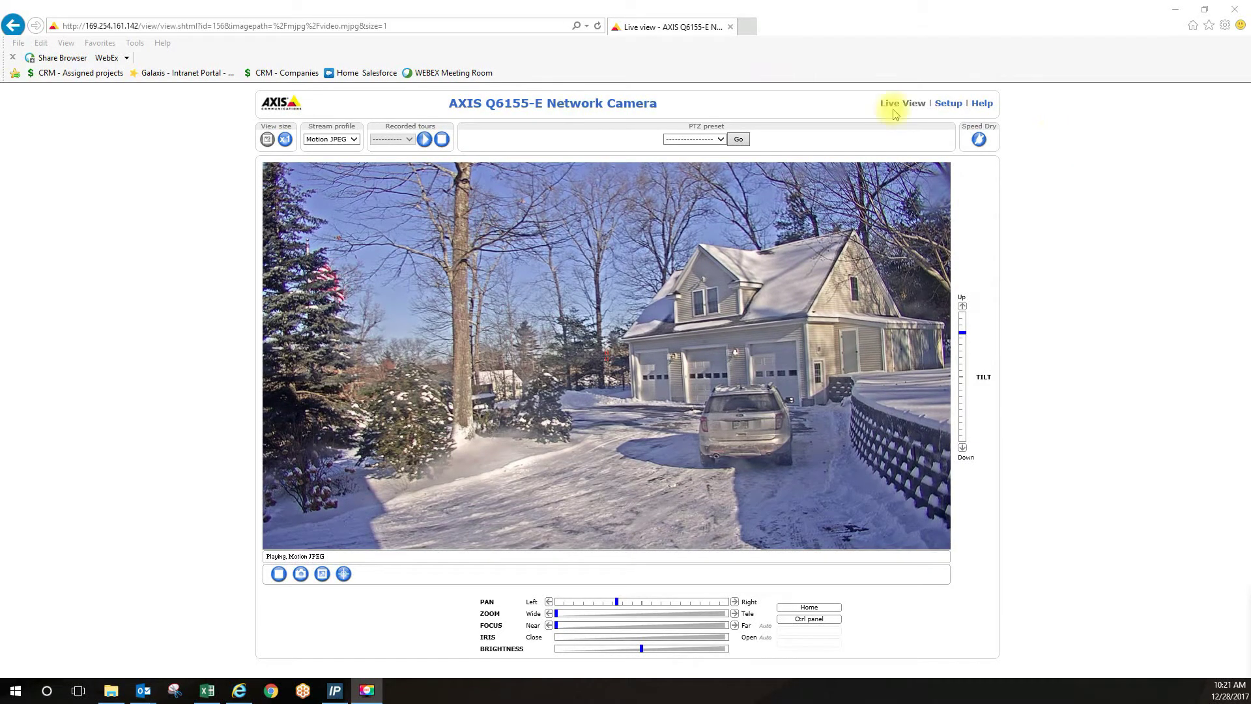
Step: Open the camera's Setup pages and the Basic Setup Date & Time settings
click(953, 104)
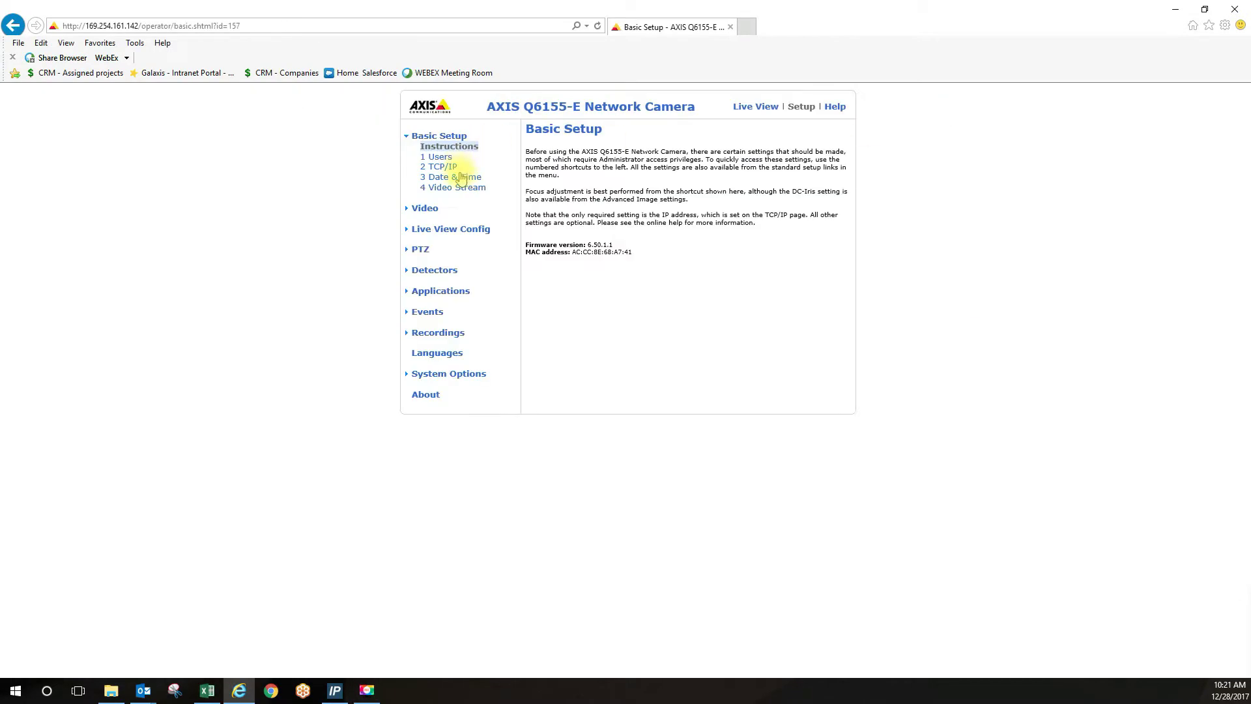
click(461, 177)
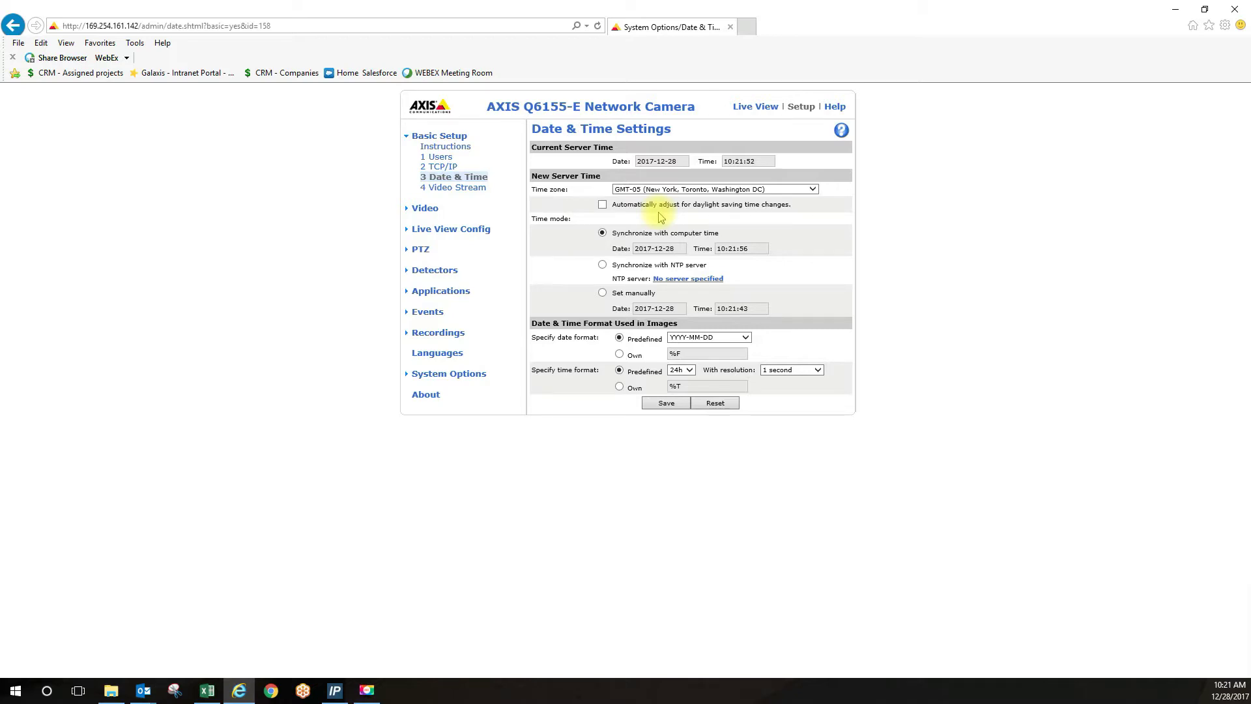
Step: Pan left and tilt up to frame the house and trees, then add it as Home preset 'Home 1'
click(421, 251)
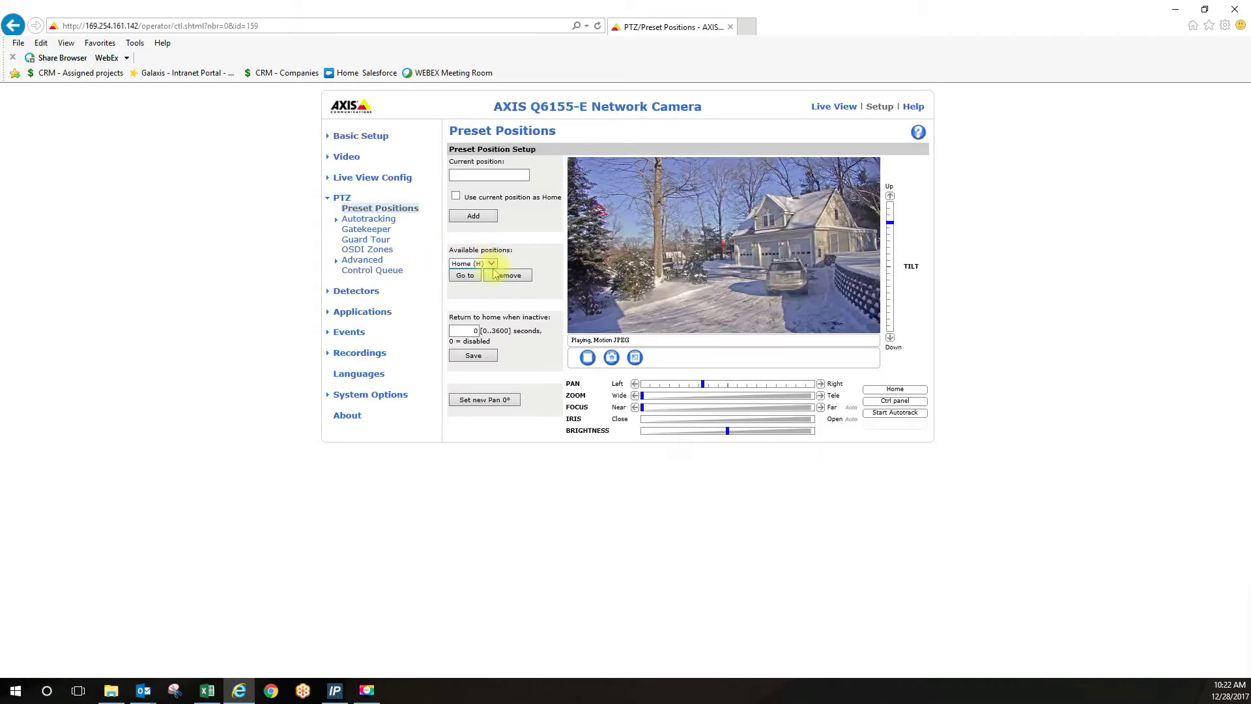
click(467, 275)
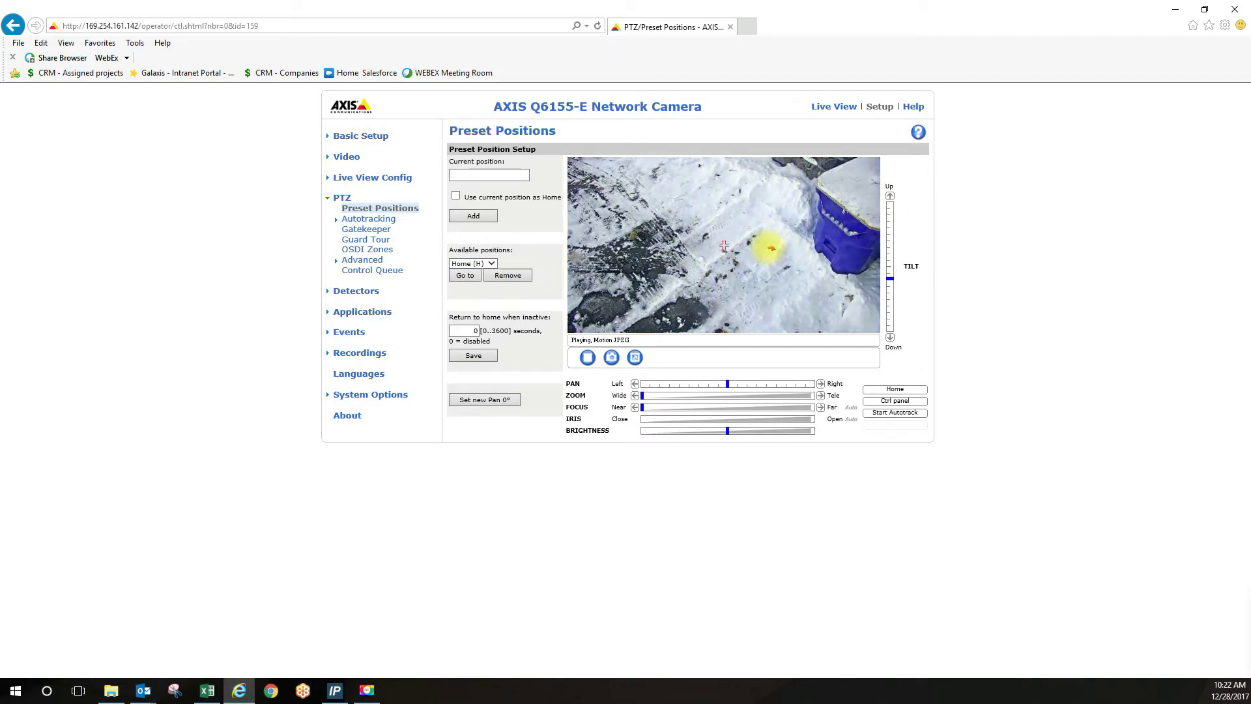
click(473, 174)
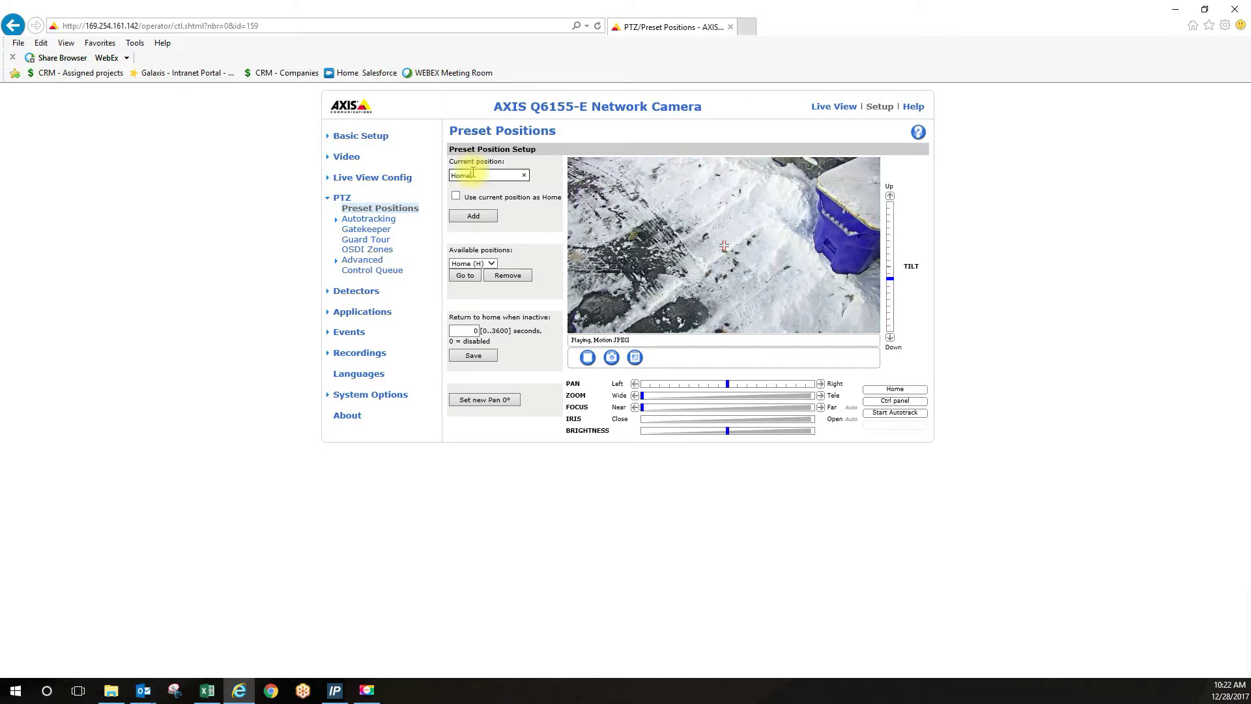
text(Home 1)
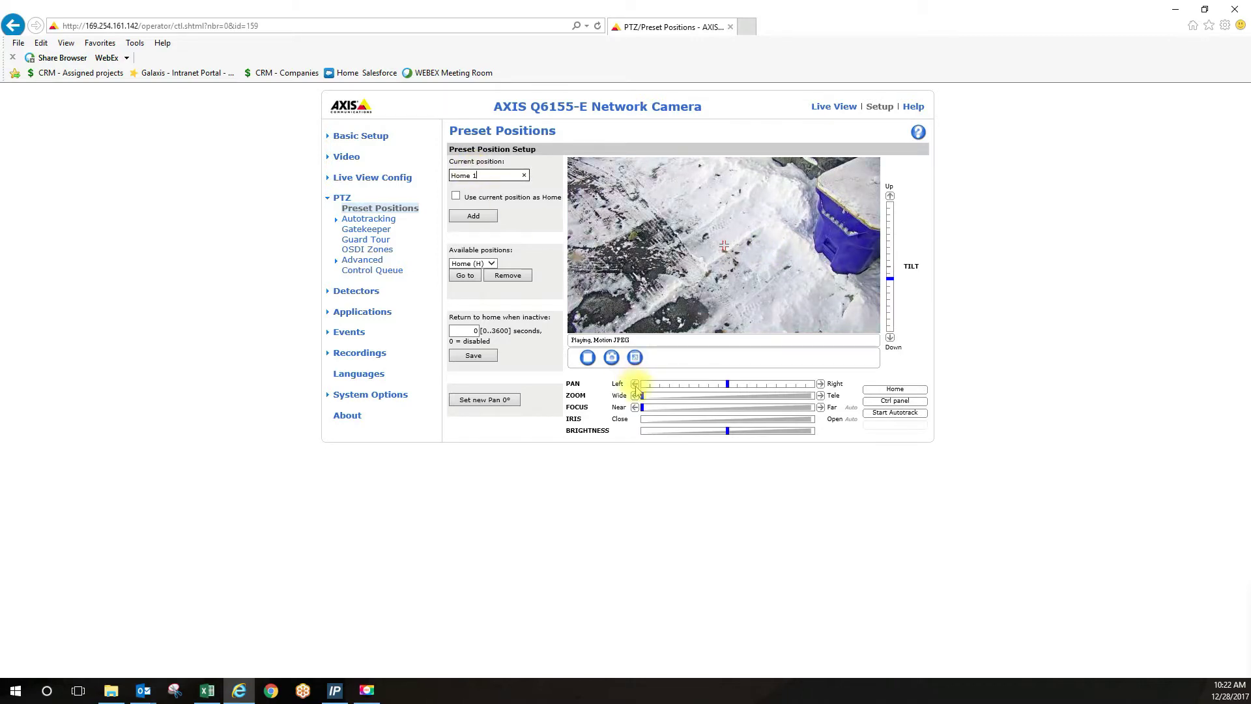
click(634, 384)
click(890, 195)
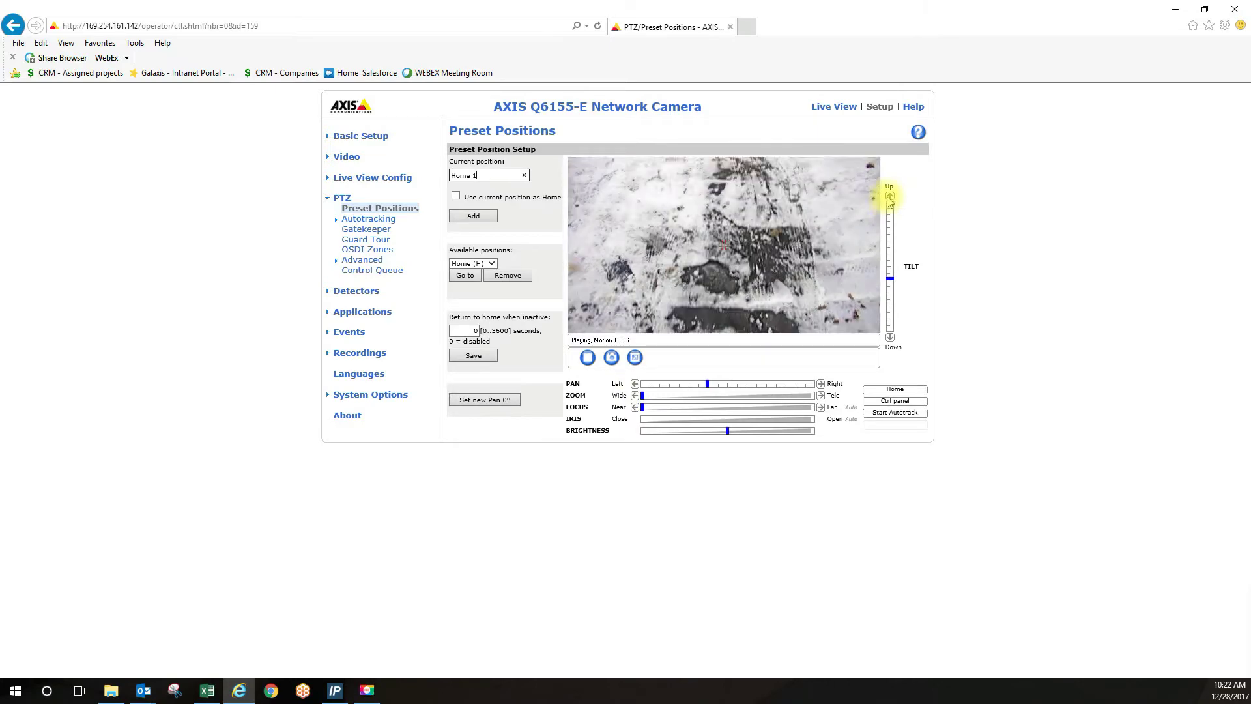
click(889, 337)
click(635, 383)
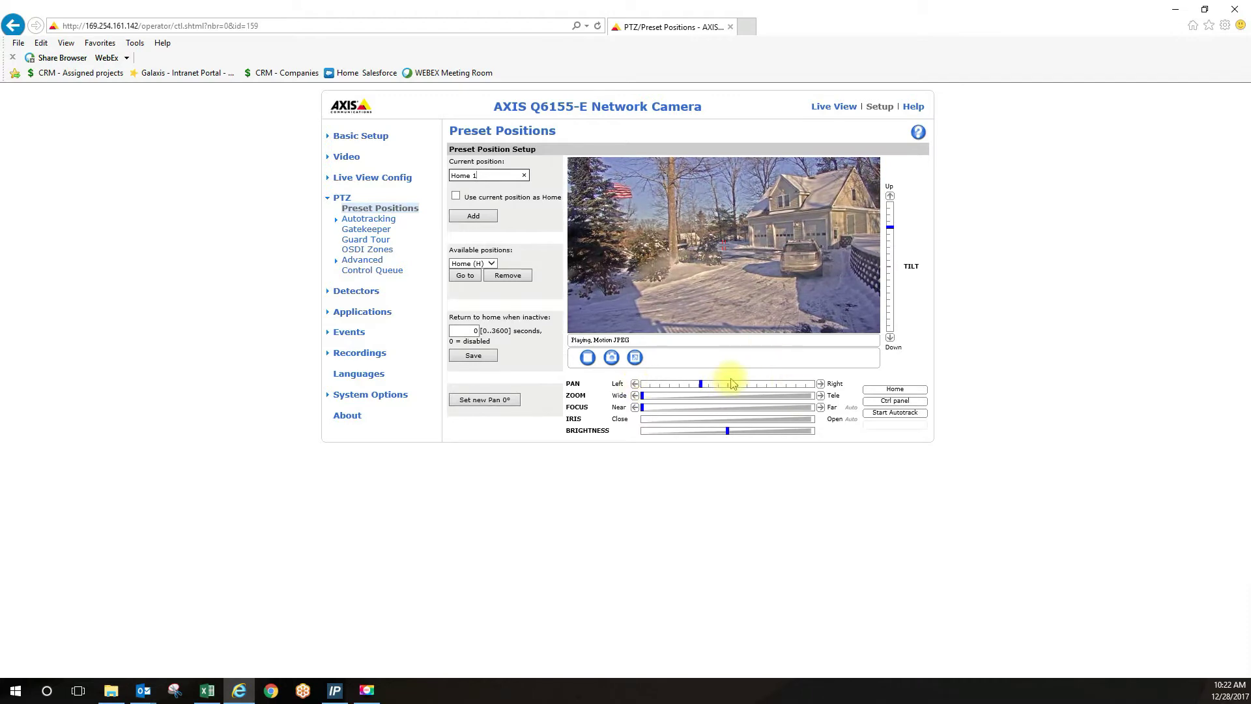
click(456, 196)
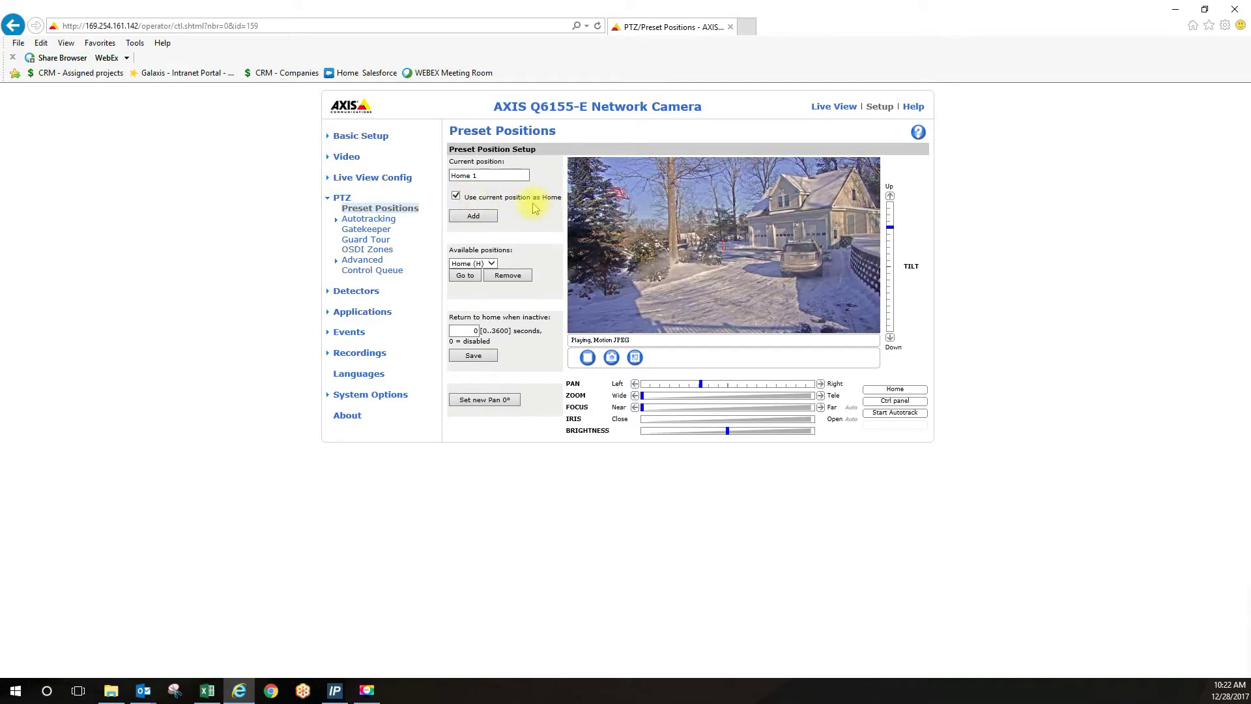
click(473, 217)
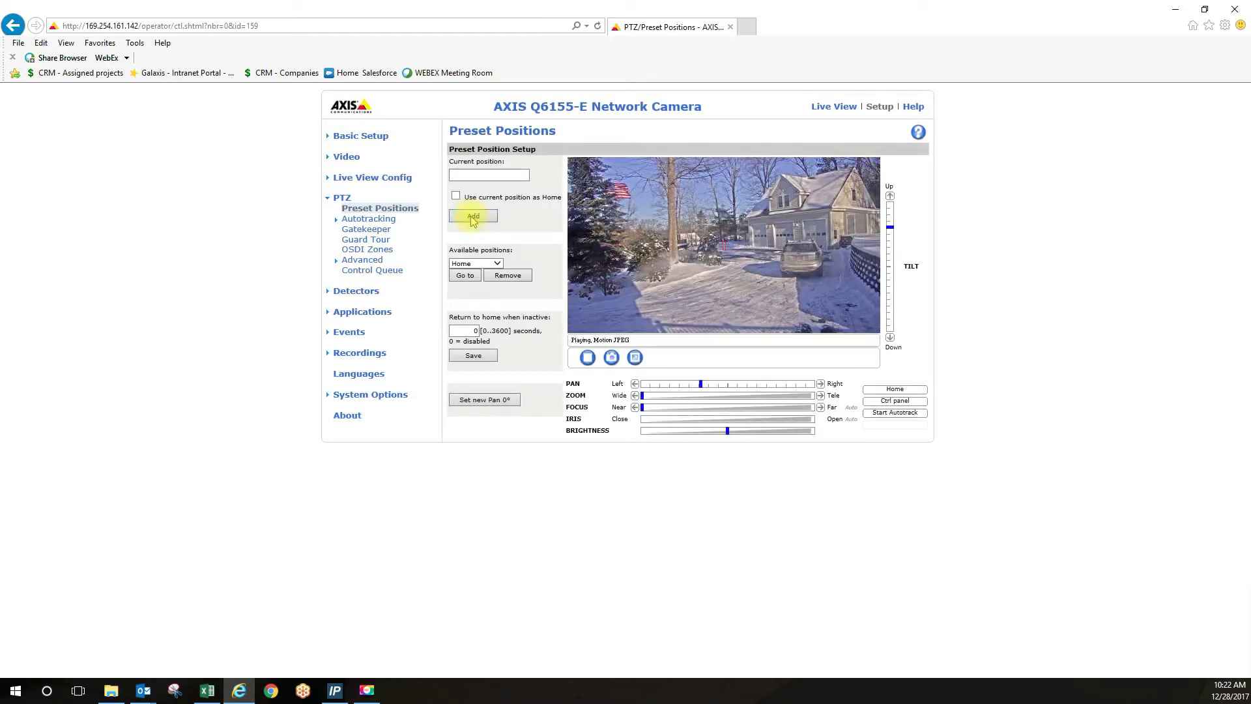
Step: Zoom in and pan right to the garage doors, saving the view as preset 'Zoomed In'
click(820, 397)
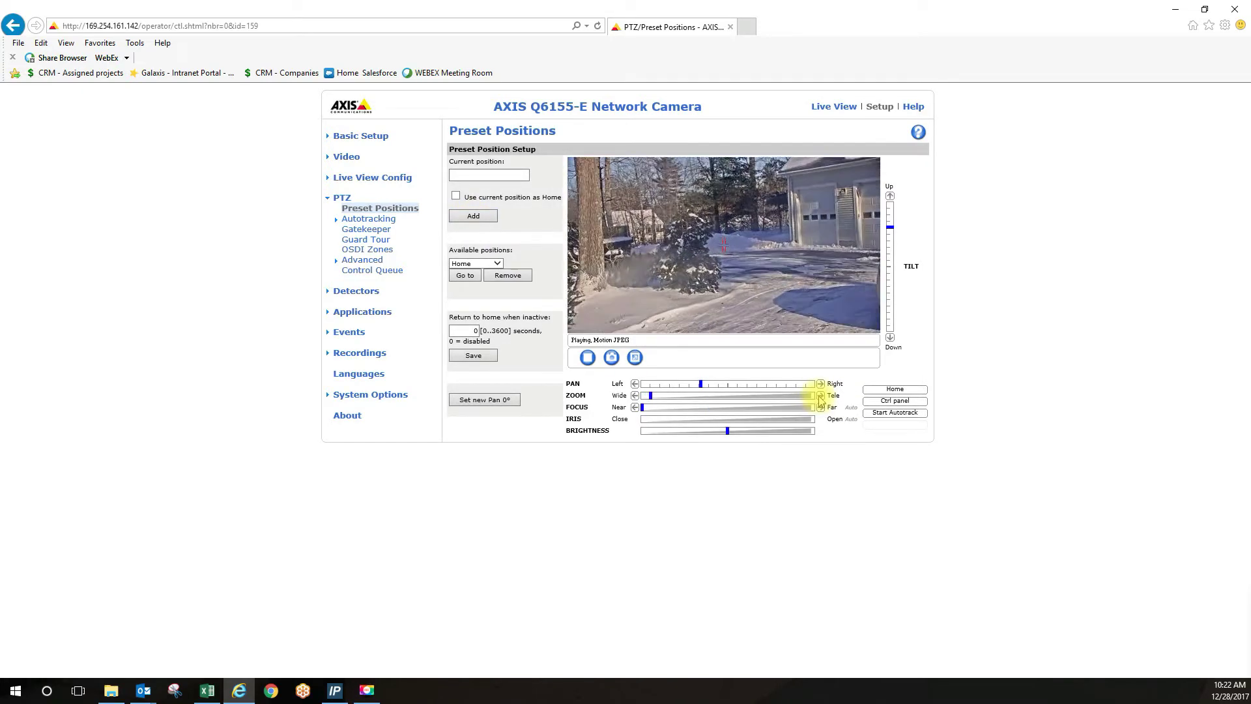
click(820, 384)
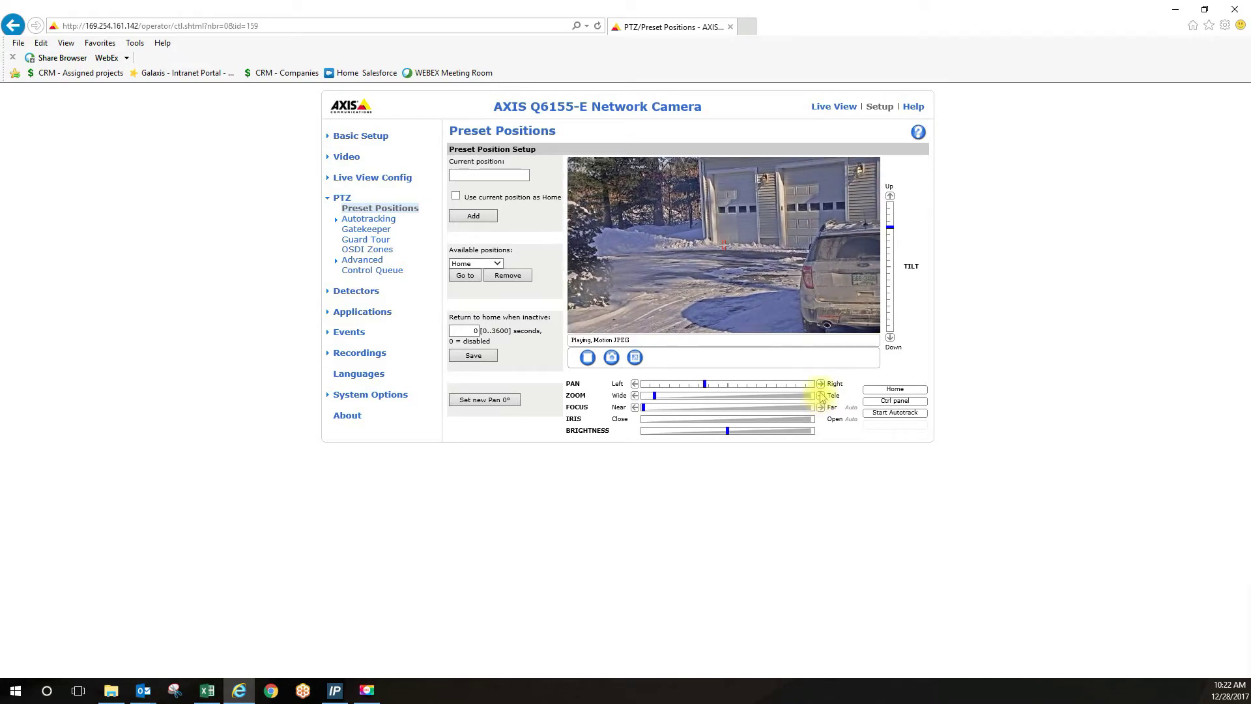
click(890, 195)
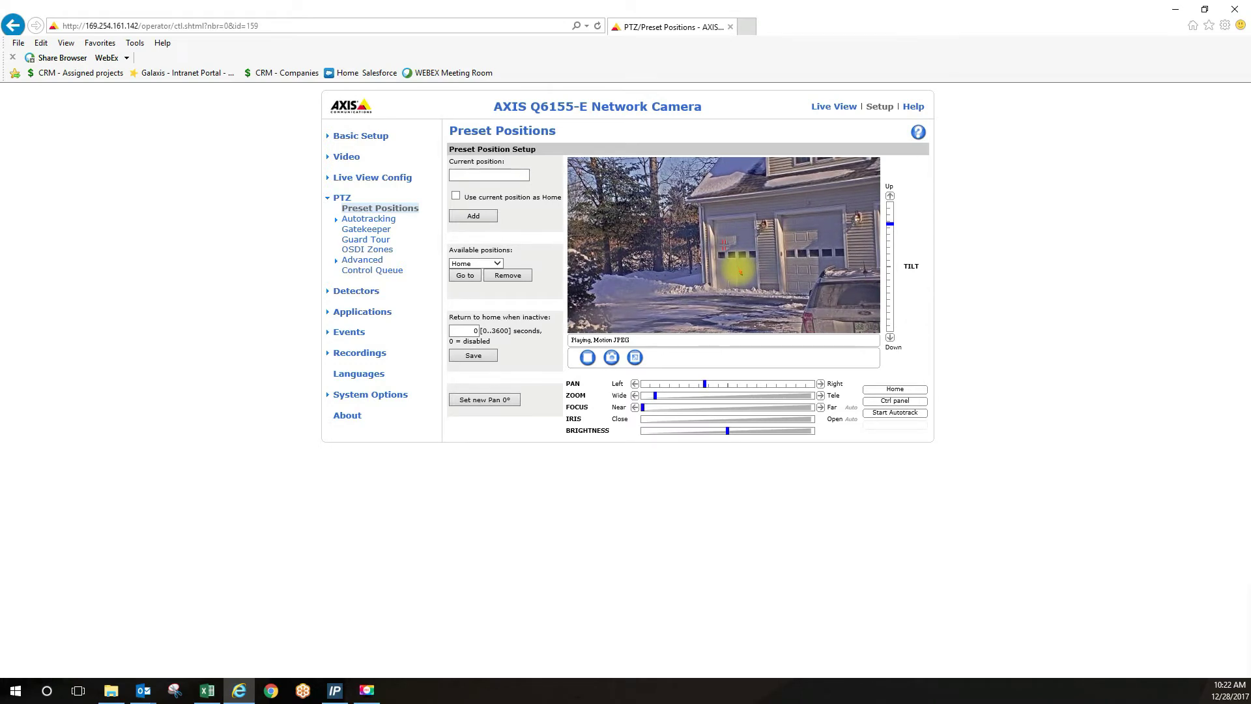
click(504, 174)
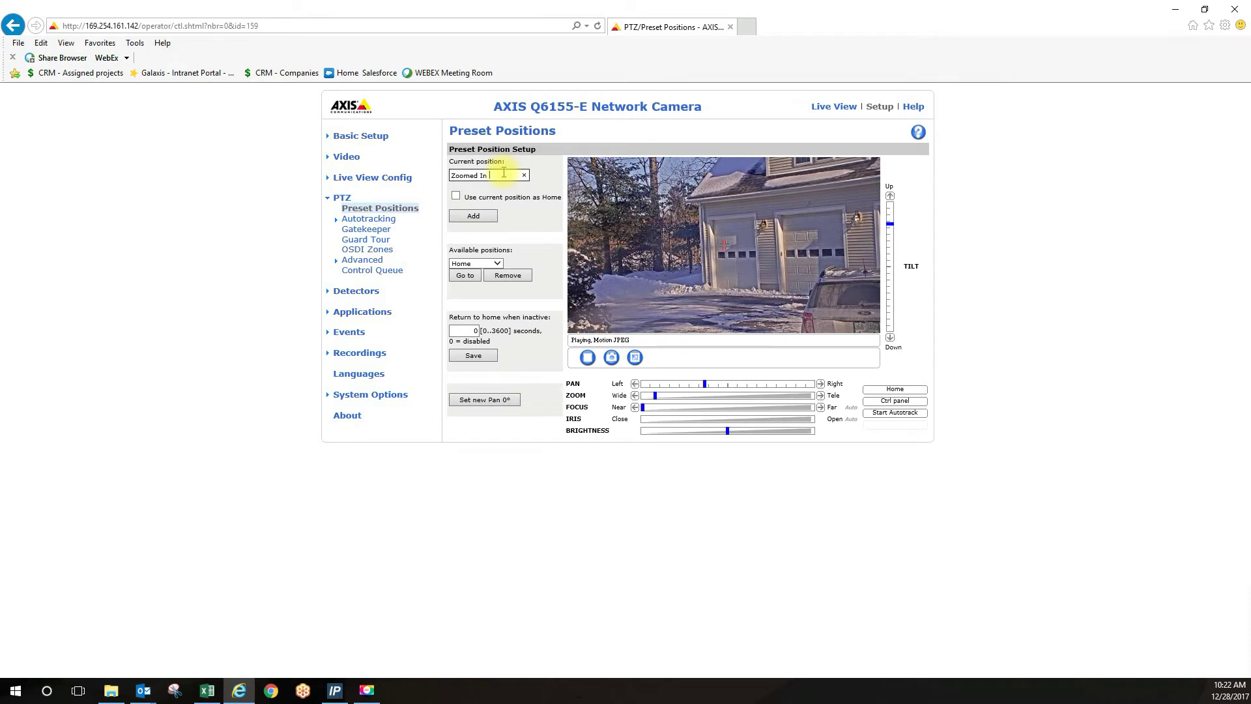
click(473, 216)
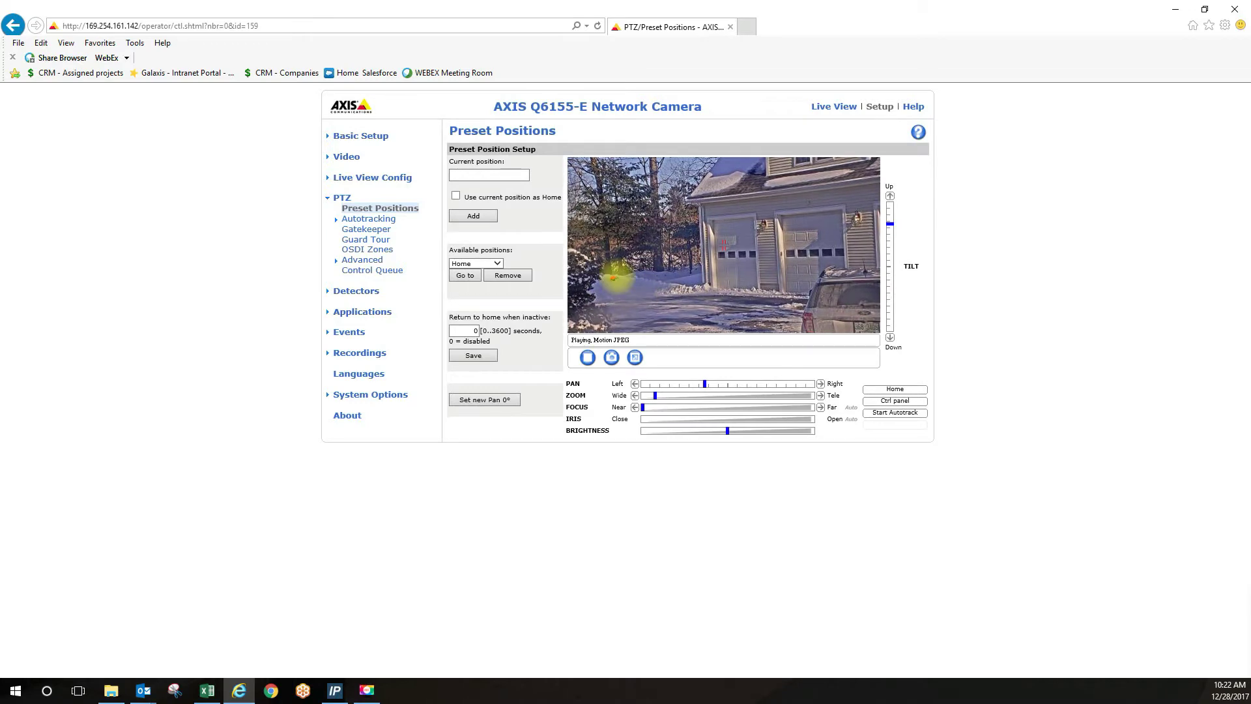
Step: Send the camera back to the Home 1 preset
click(495, 263)
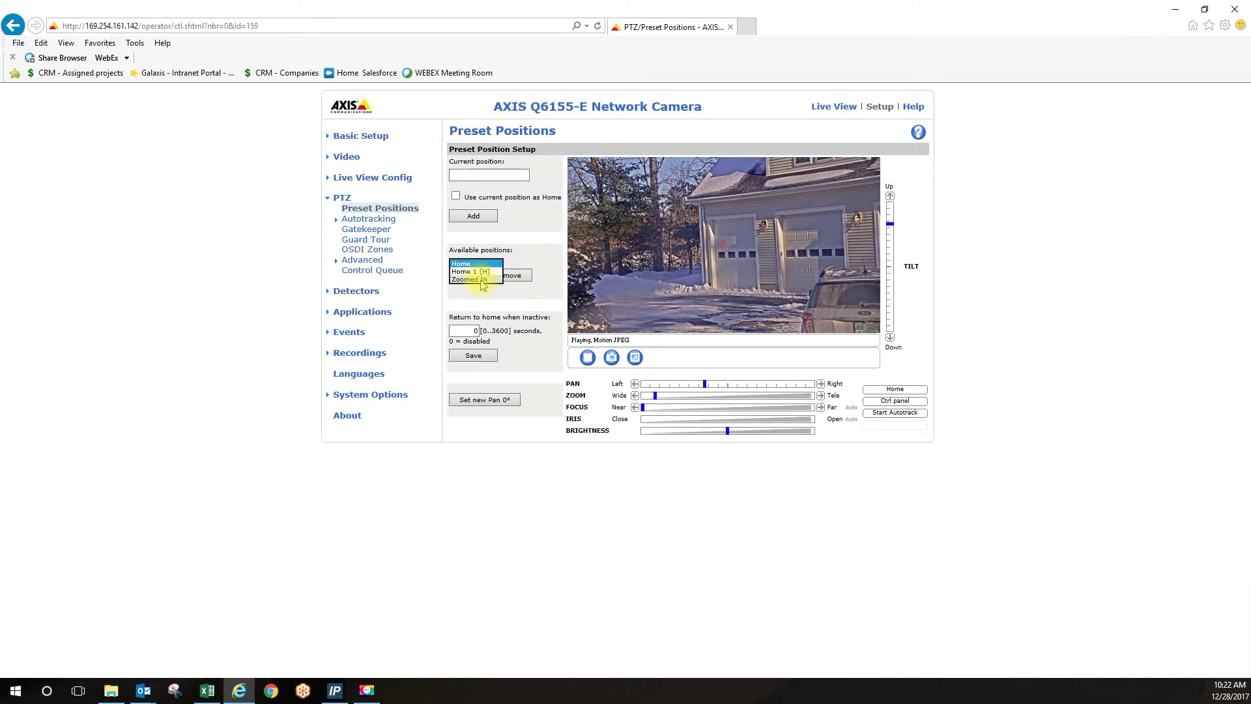
click(471, 271)
click(470, 276)
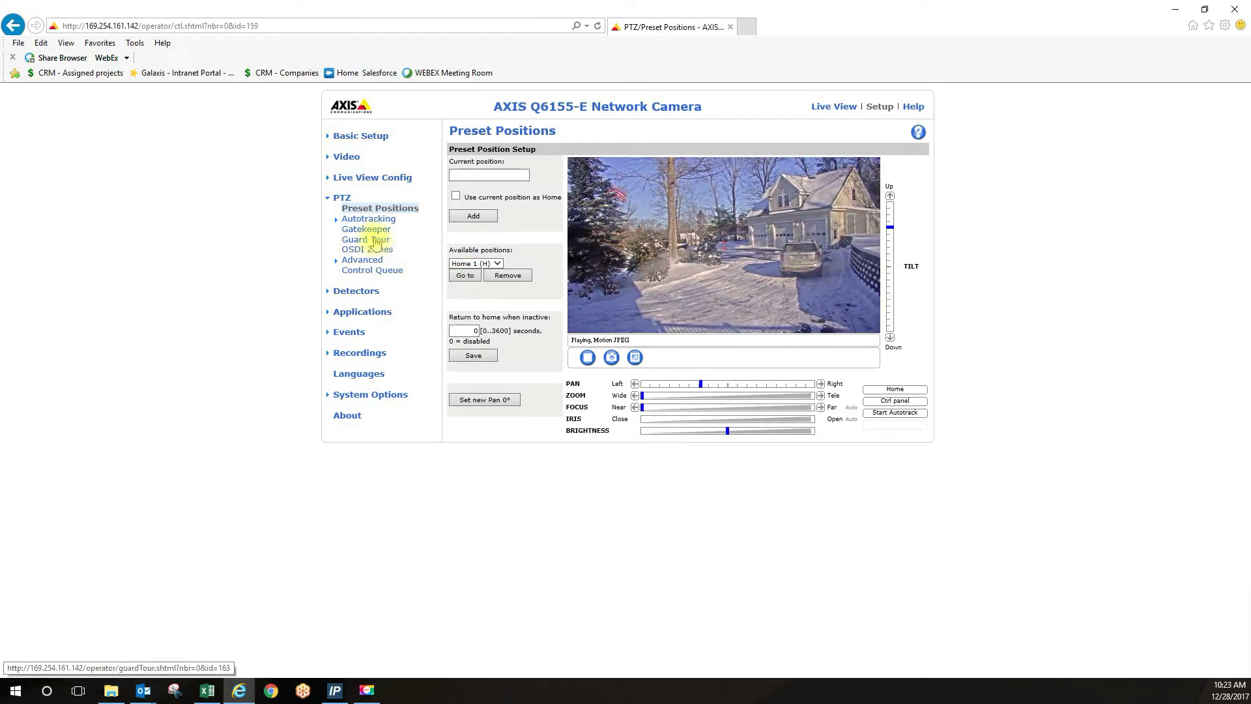
Step: Open Gatekeeper, confirm Home 1 and Zoomed In are available positions, and advance to Step 2
click(375, 230)
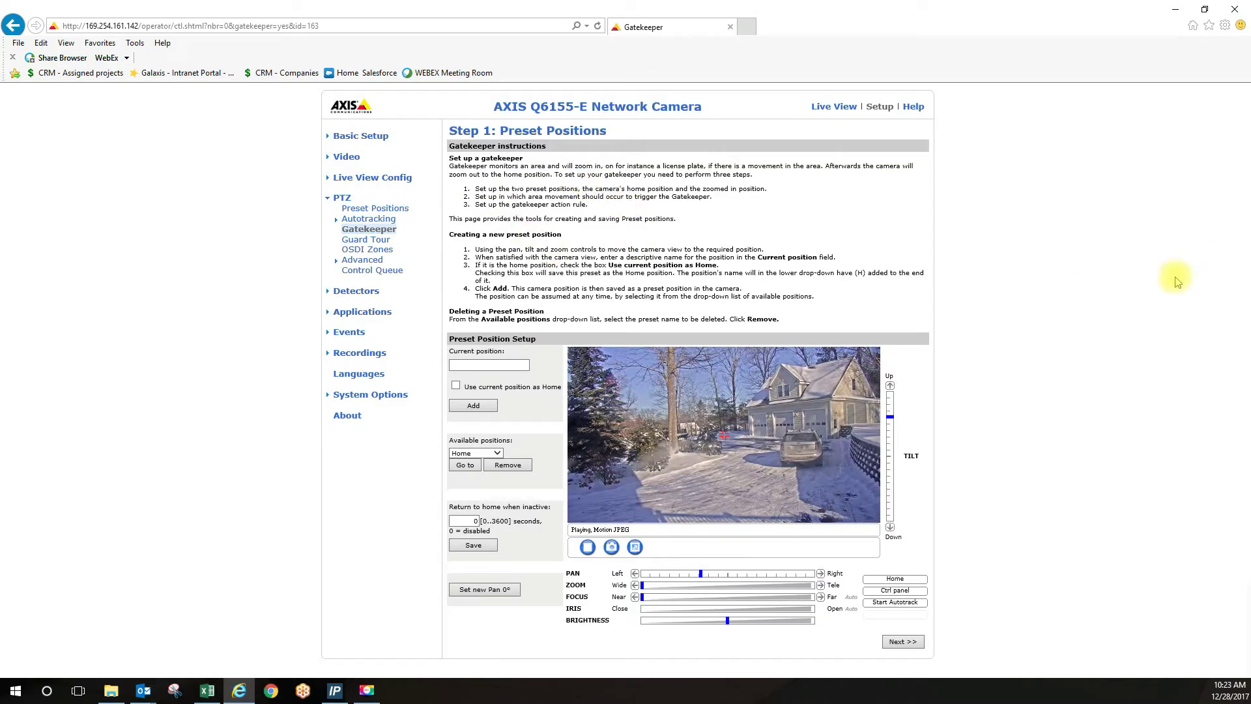
click(489, 455)
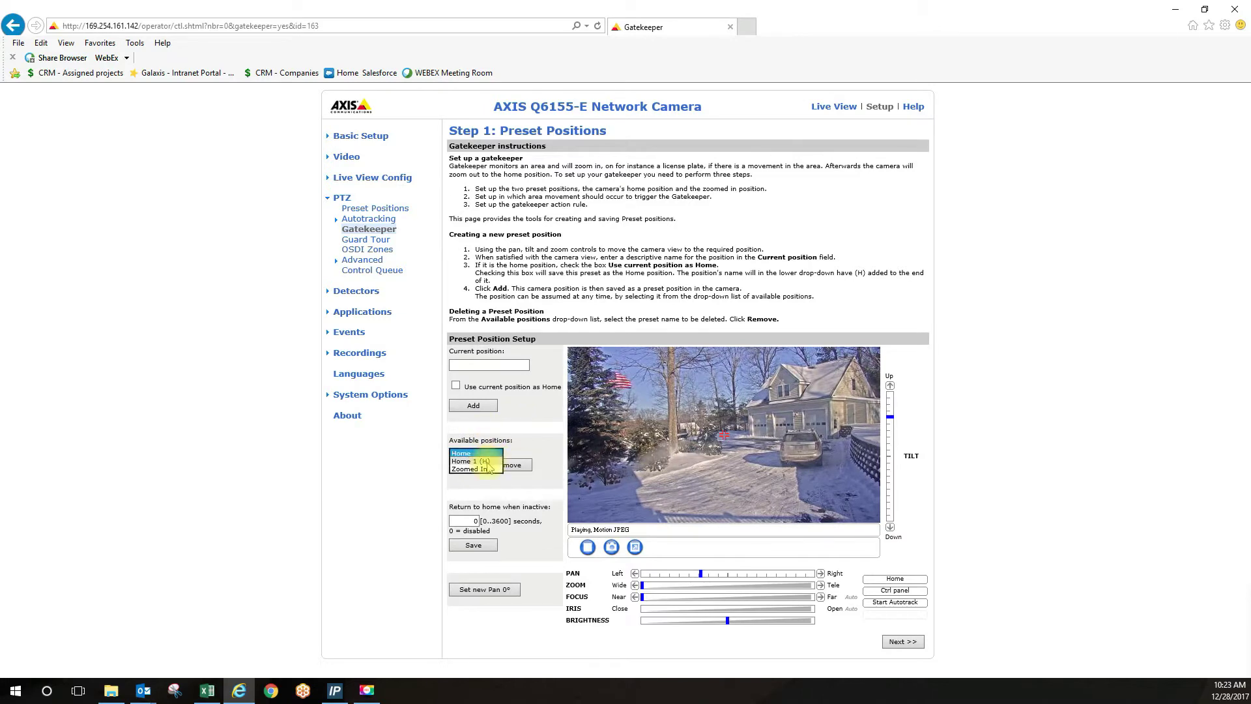
click(1056, 398)
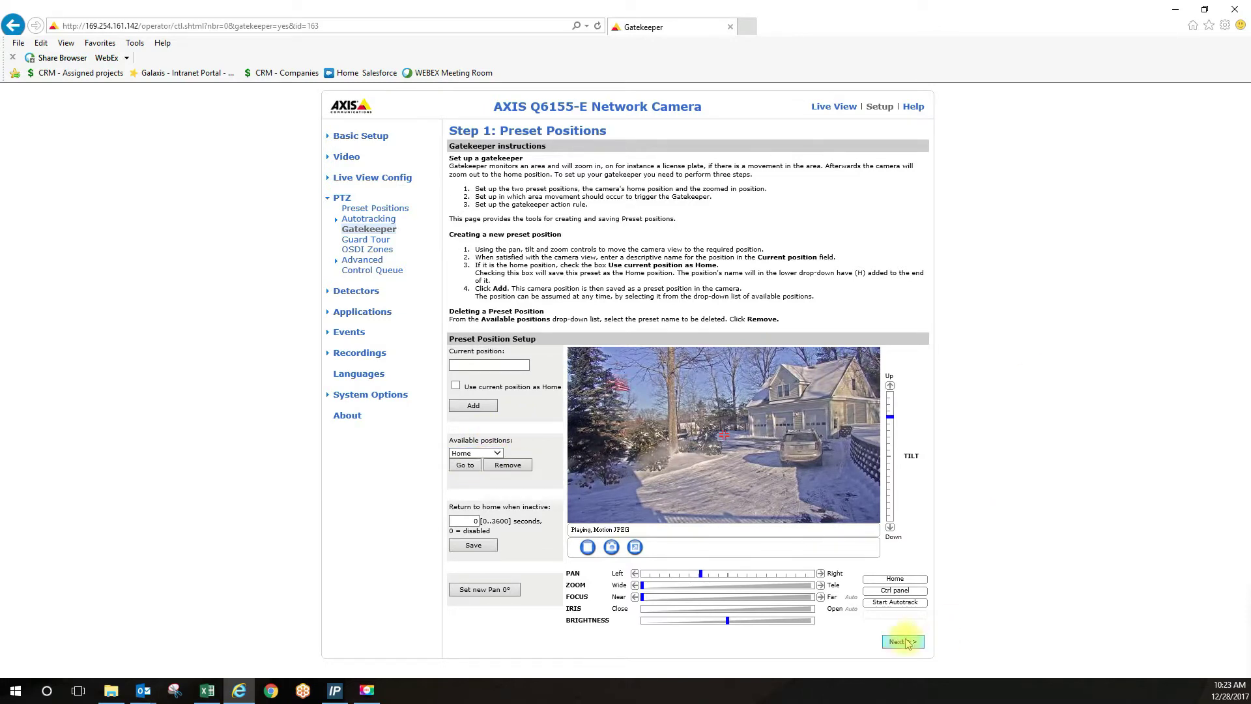
Step: Move and enlarge the Active Gatekeeper window to cover the garage doors and driveway
click(903, 641)
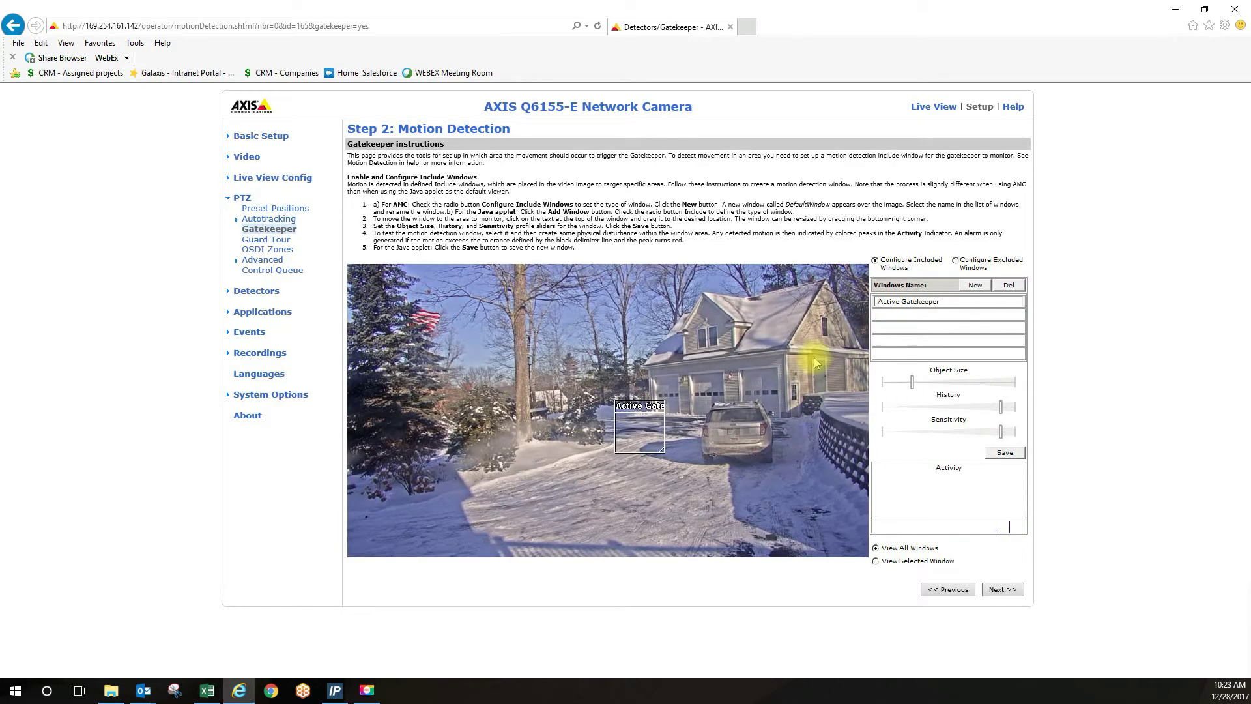
drag(646, 406, 675, 415)
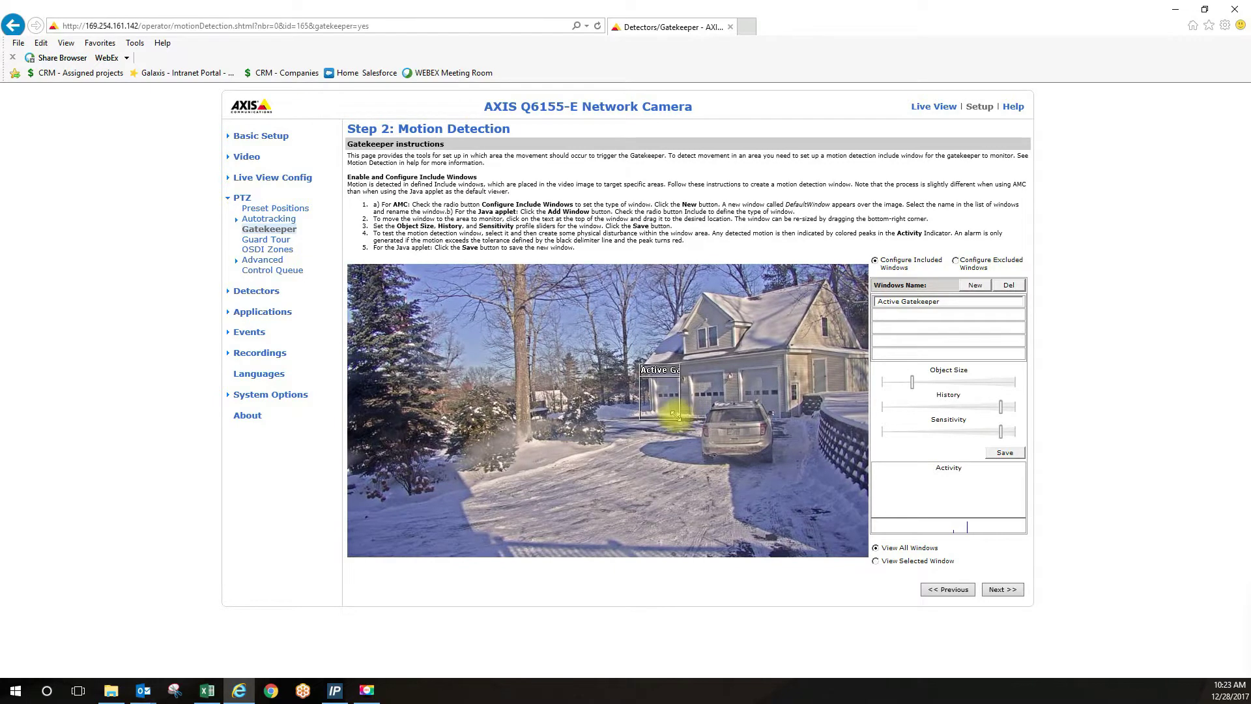
drag(670, 369, 676, 370)
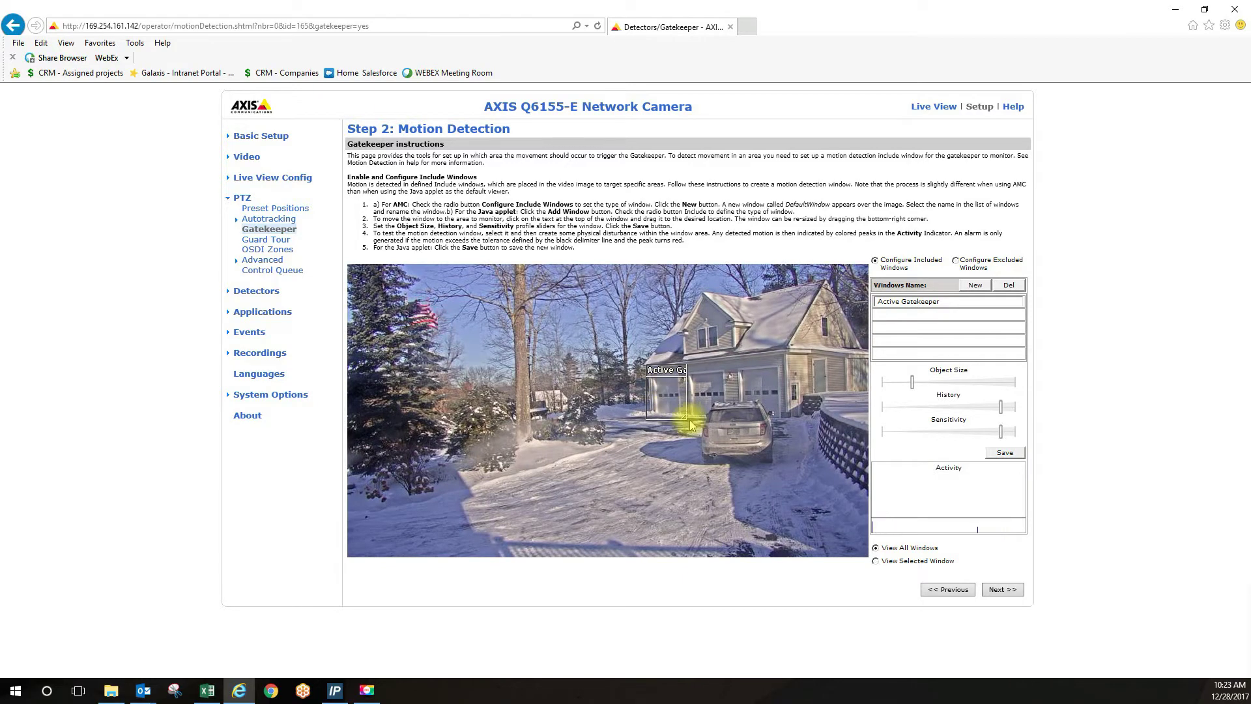
mouse_move(684, 417)
mouse_down()
mouse_move(803, 491)
mouse_move(742, 469)
mouse_move(684, 417)
mouse_up()
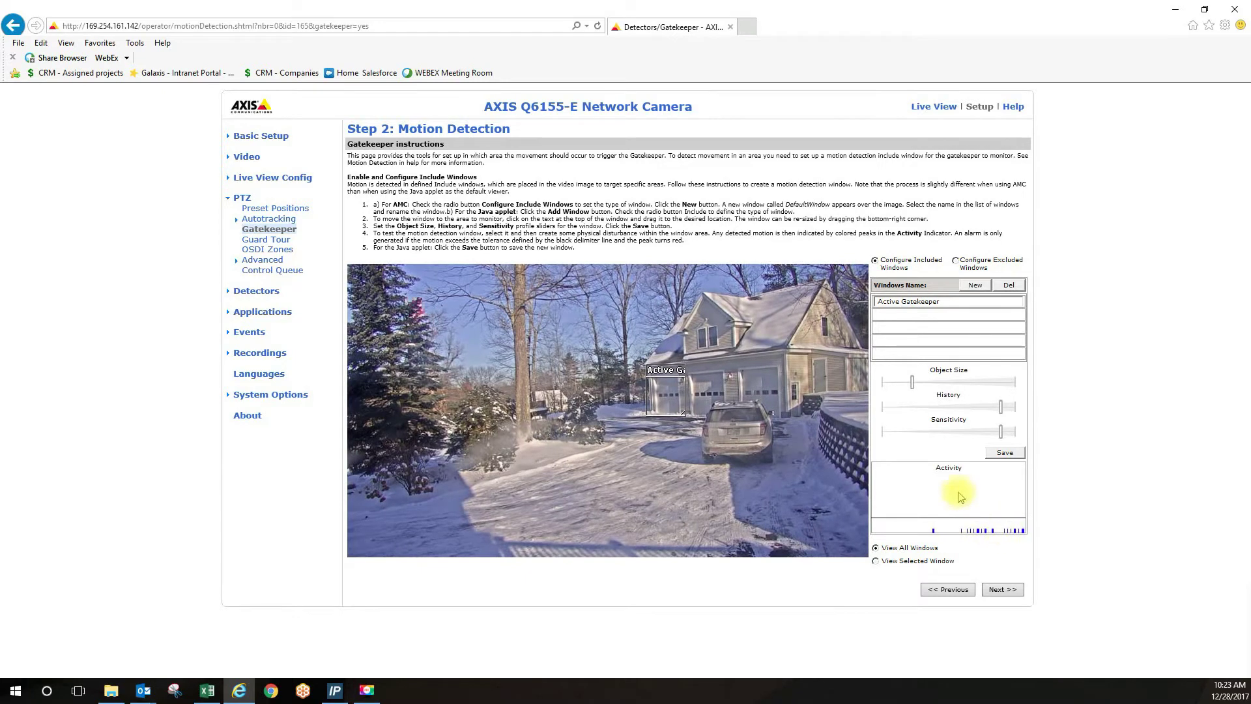
Step: Lower the window's object size from 54 to 27 and save the motion detection settings
mouse_move(912, 386)
drag(912, 386, 955, 382)
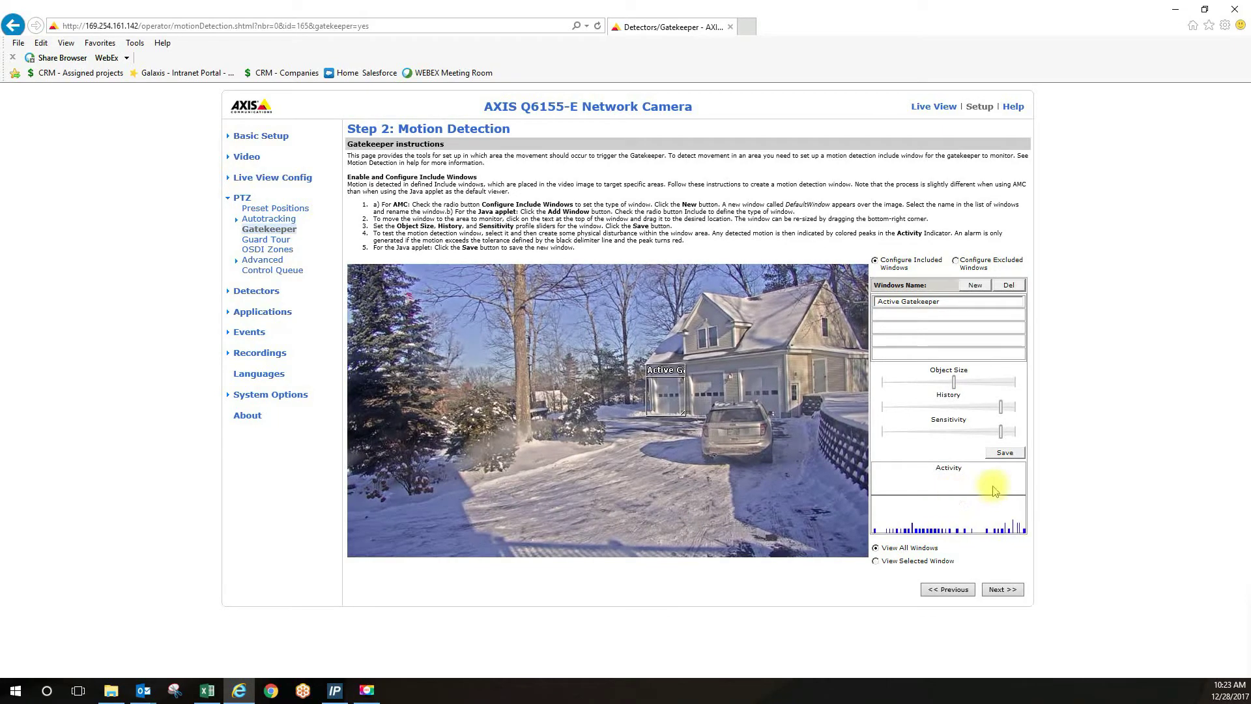
mouse_move(958, 378)
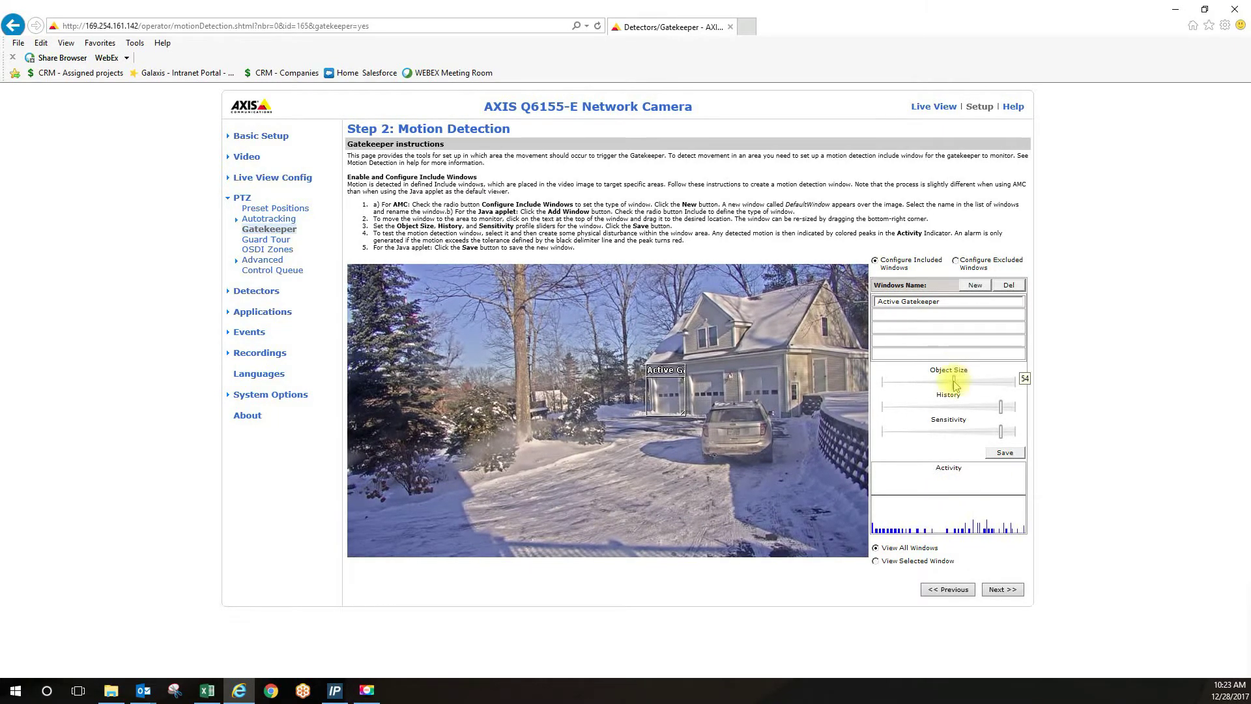
drag(957, 379, 921, 396)
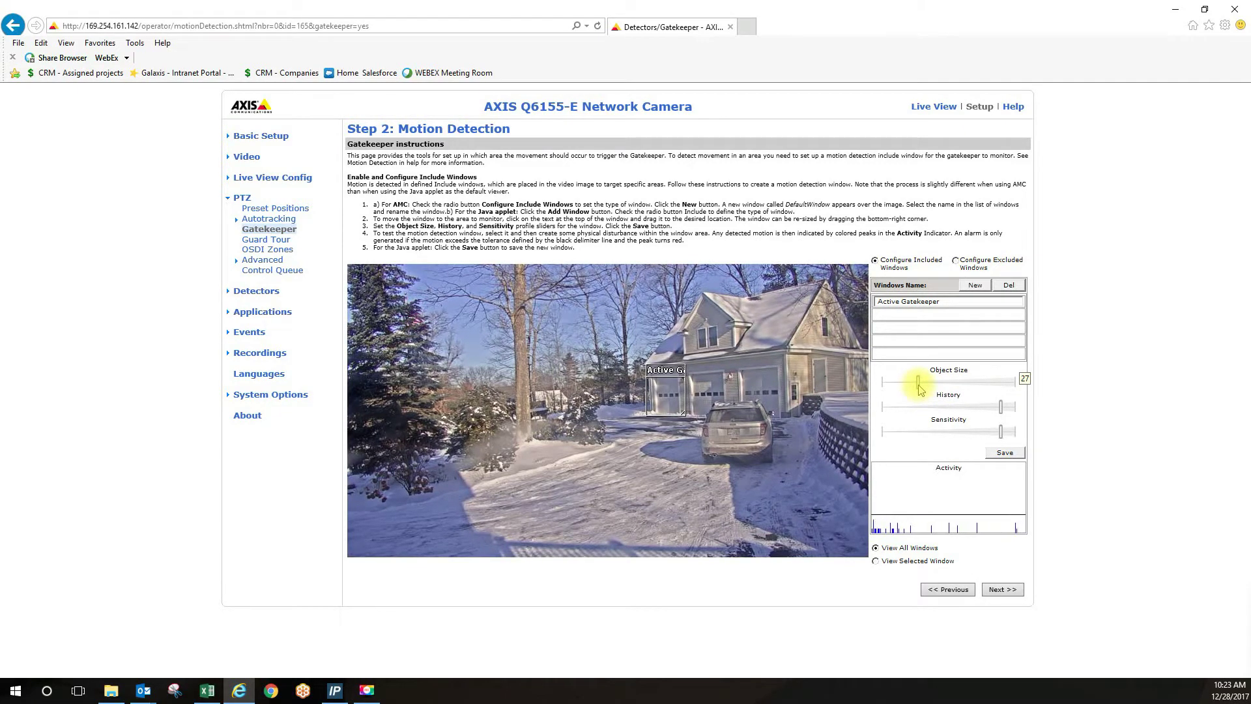
click(1011, 453)
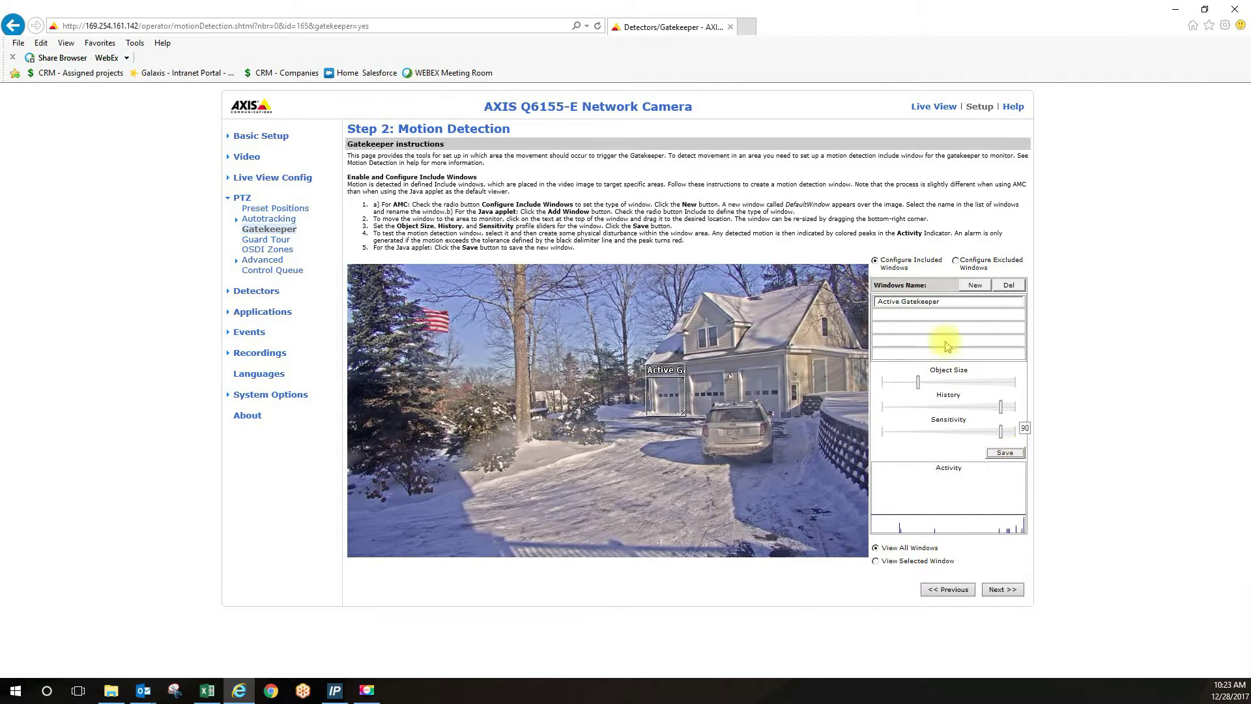
click(1019, 455)
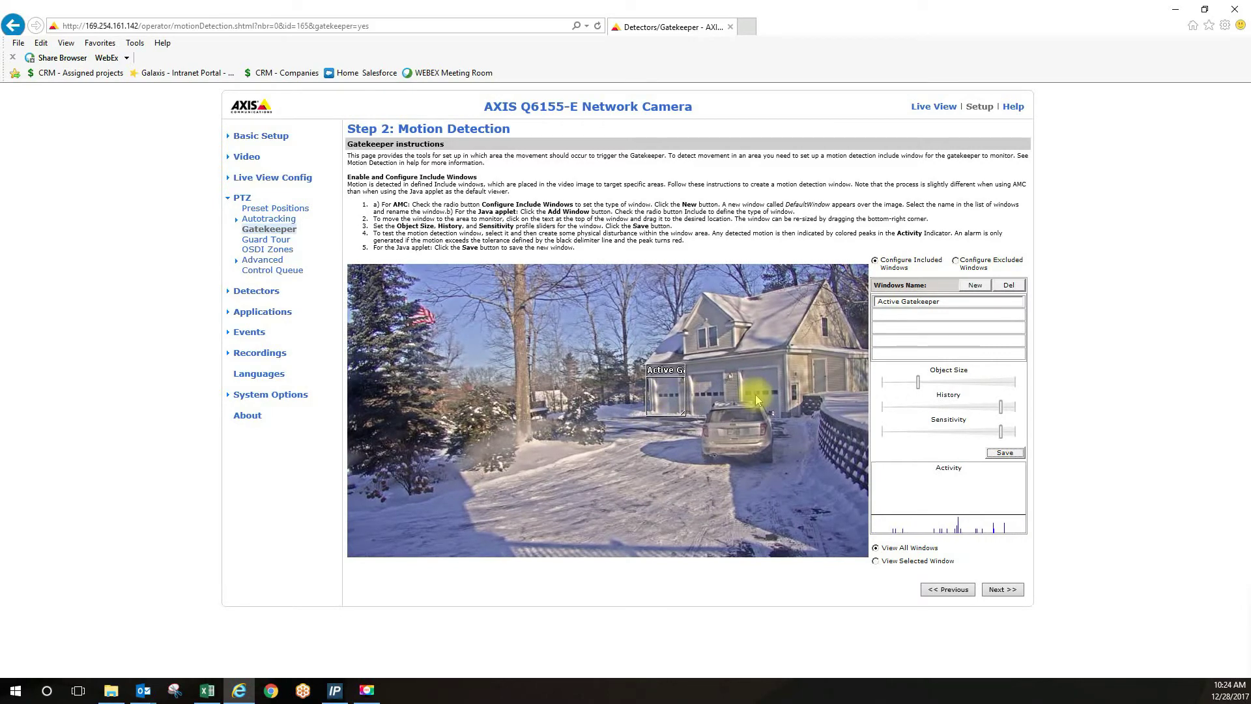
Step: Set the Gatekeeper action rule's schedule to Always
click(1002, 590)
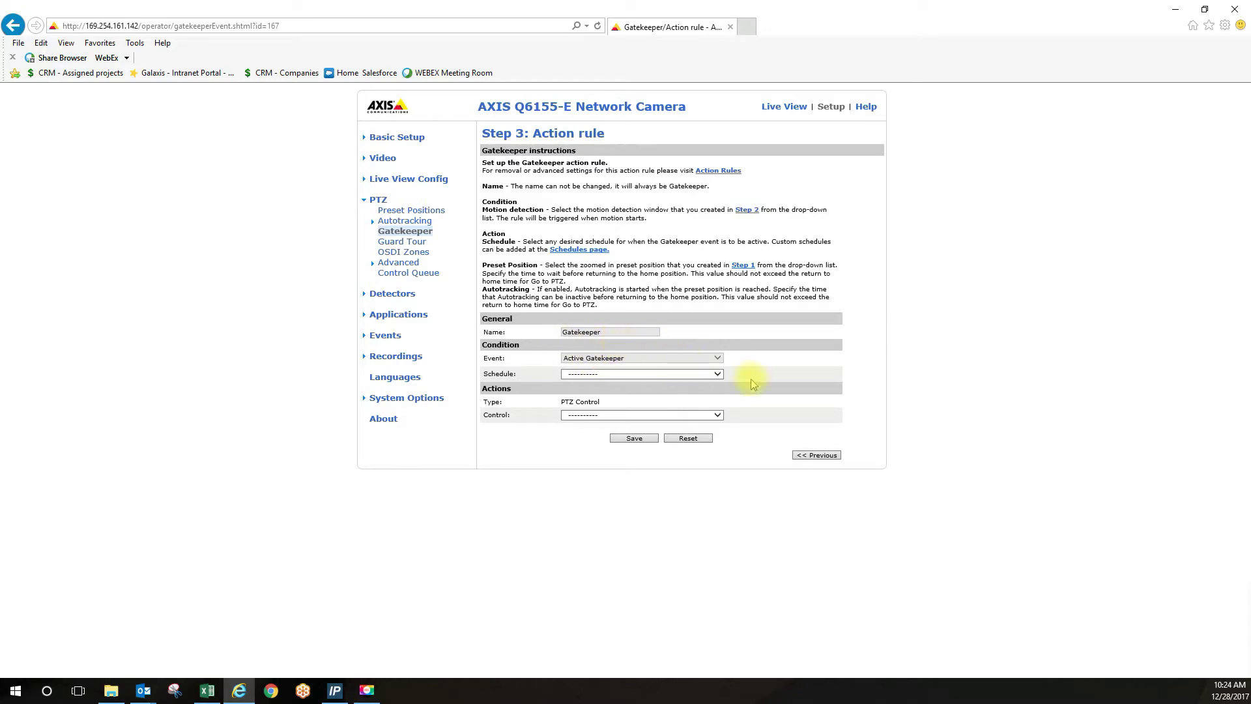
click(716, 376)
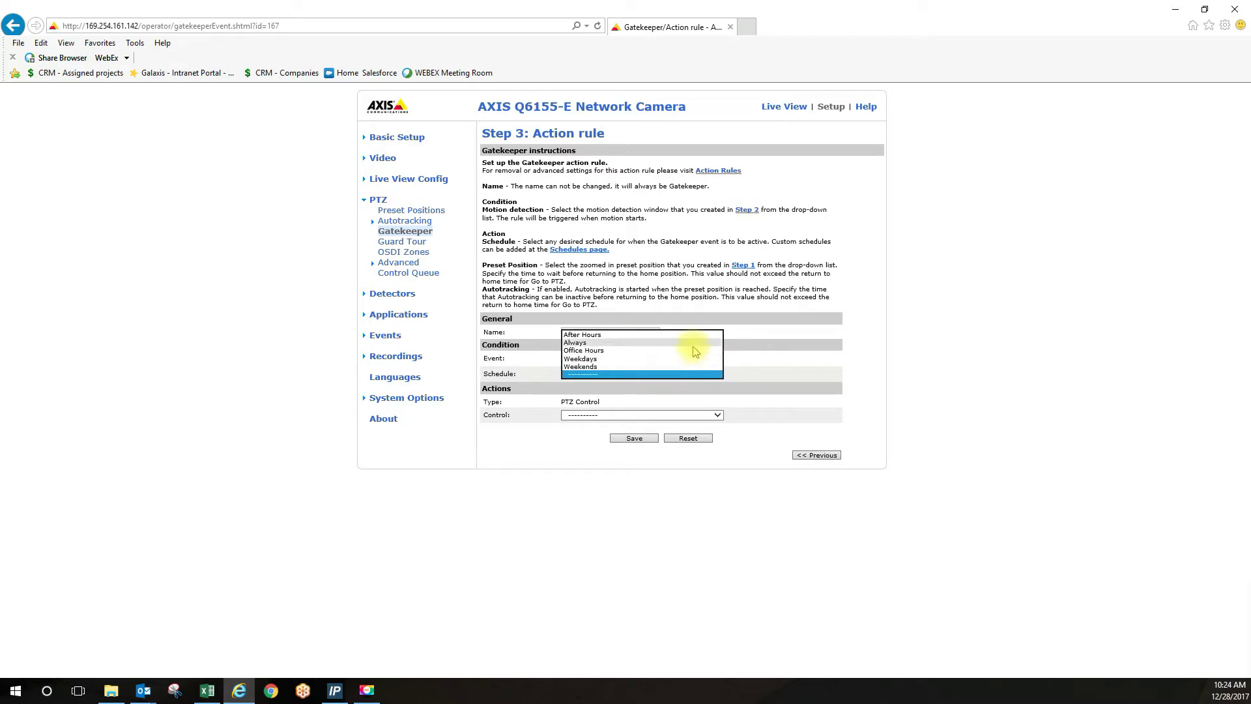
click(693, 351)
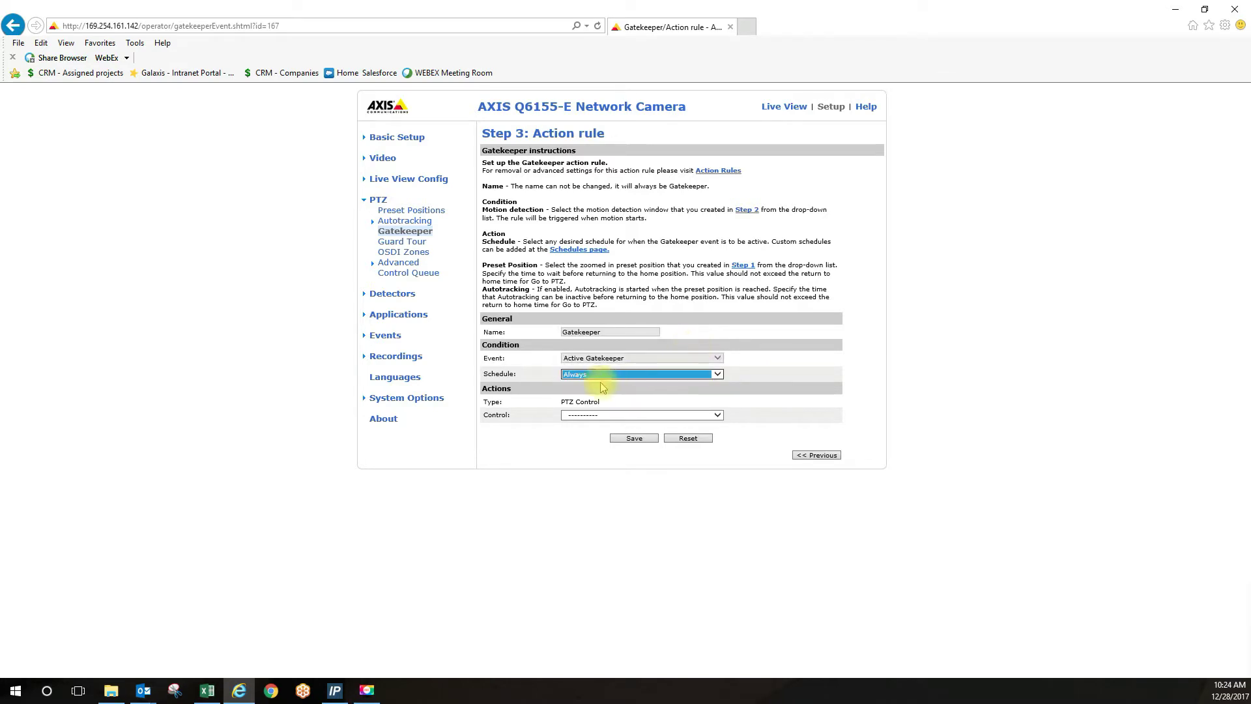
click(717, 375)
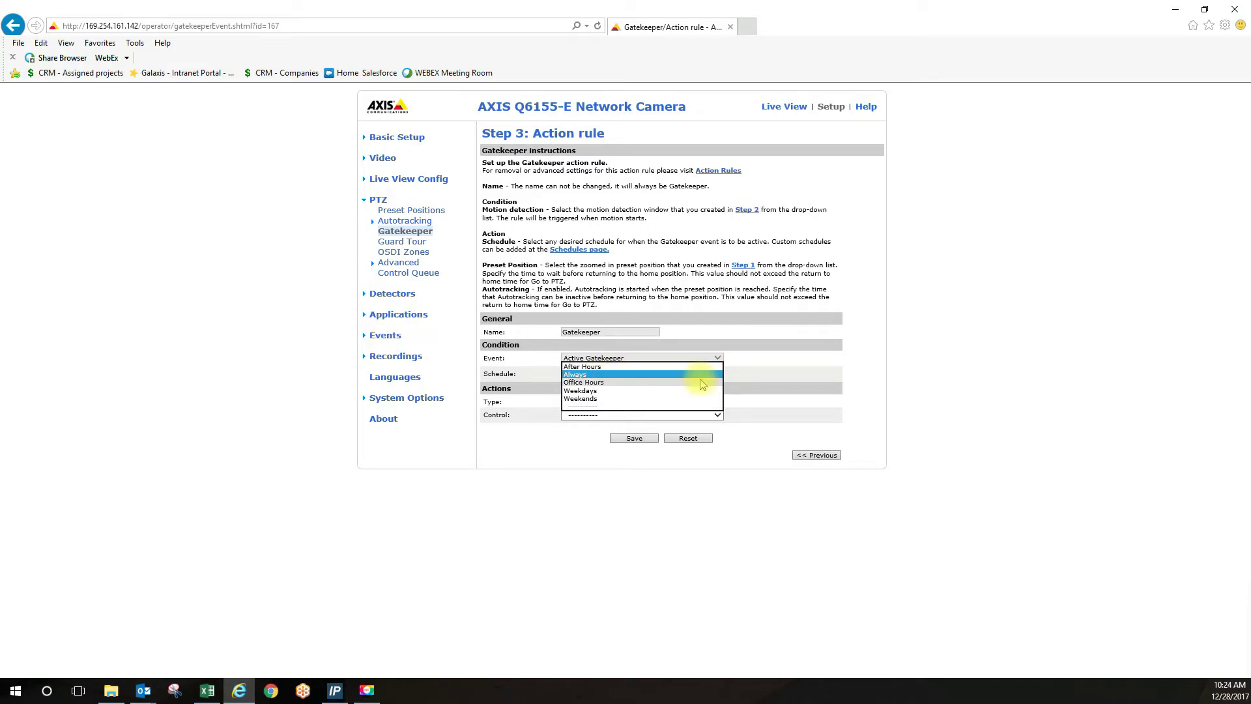
click(665, 375)
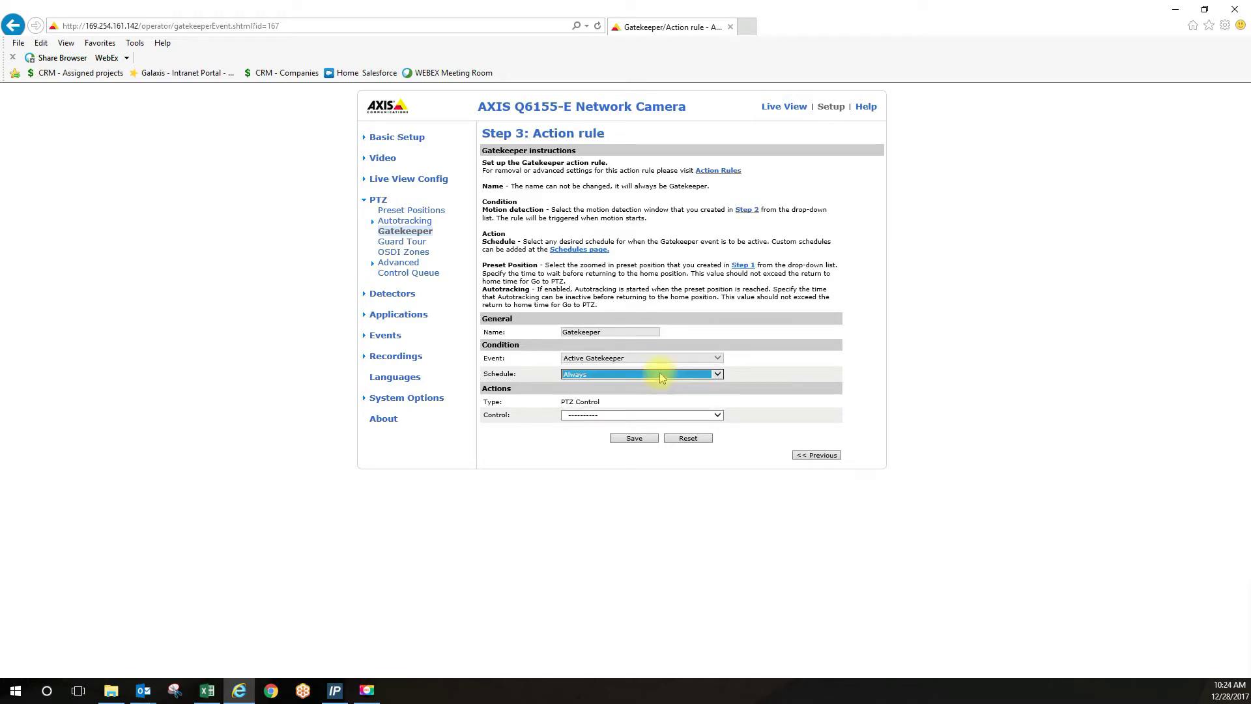
Step: Autotrack from Zoomed In until autotracking stops, wait 5 seconds before returning home, and save
click(719, 417)
click(709, 431)
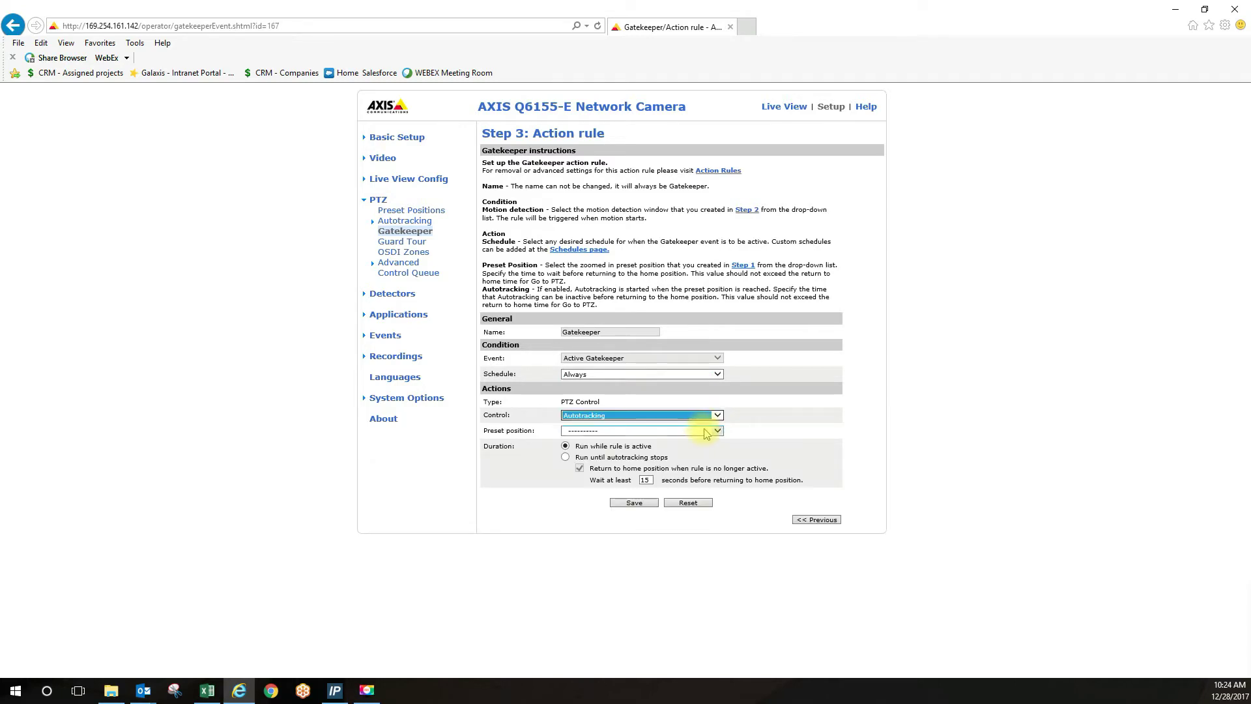
click(717, 431)
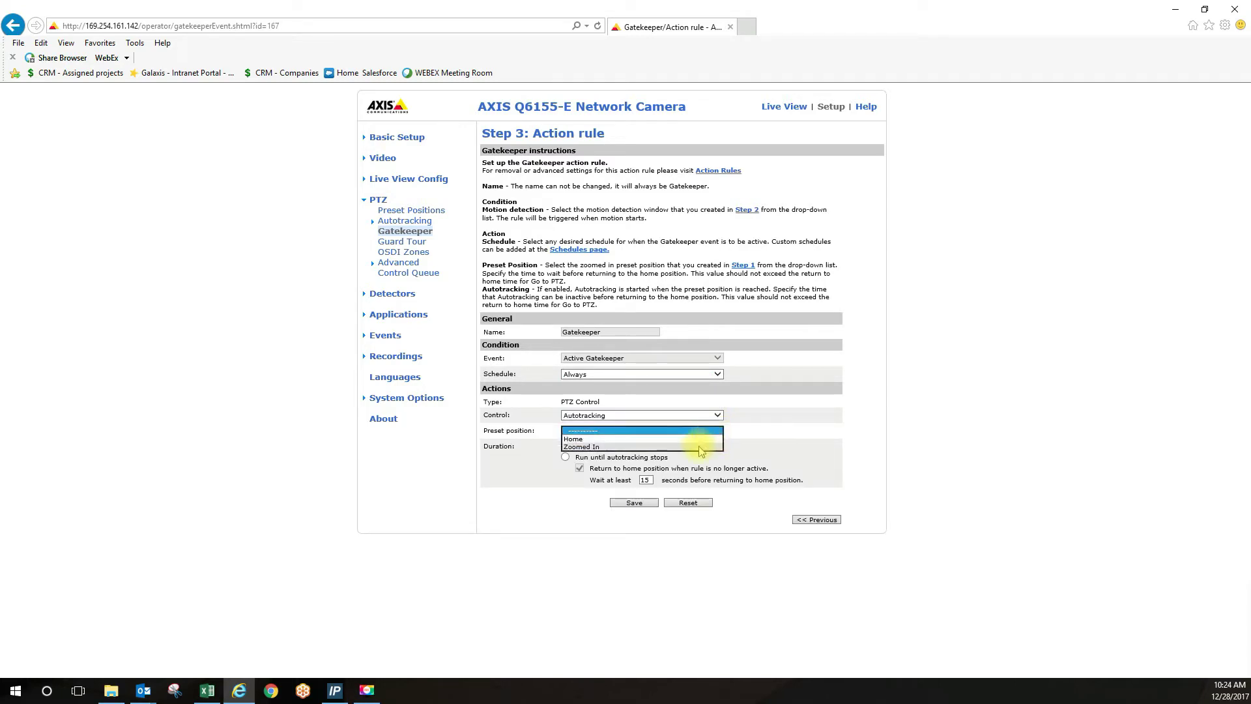
click(707, 448)
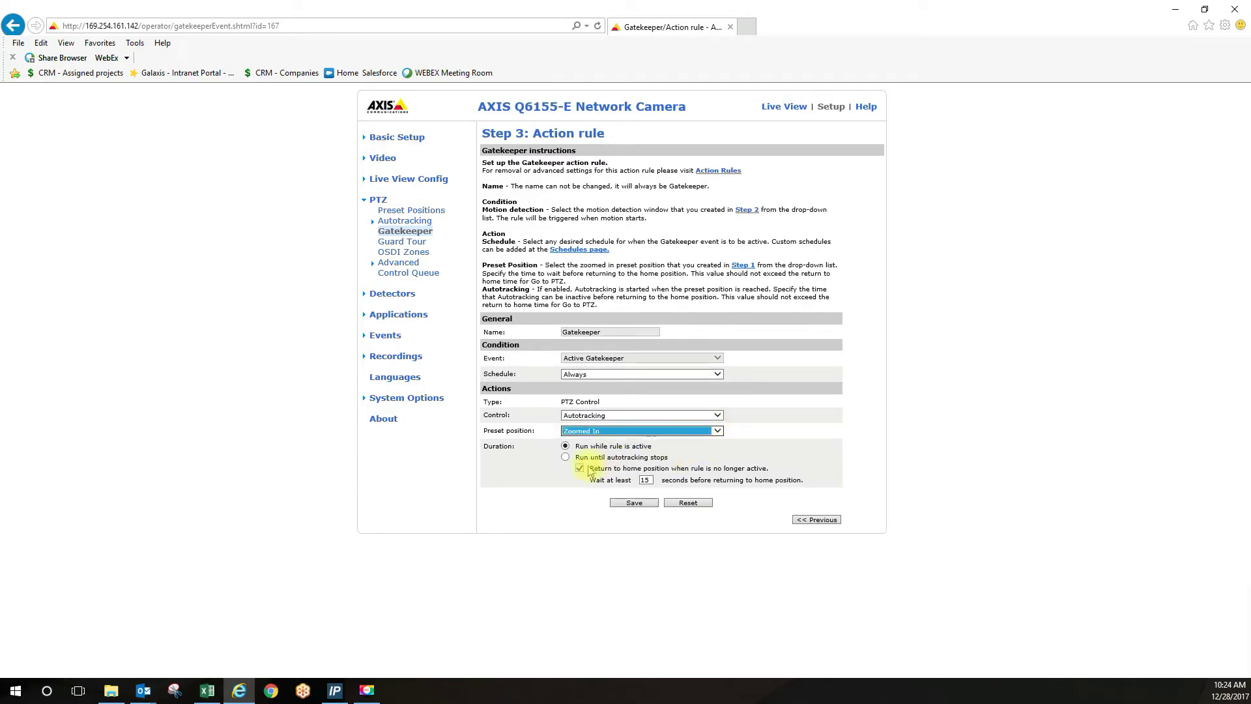
click(566, 457)
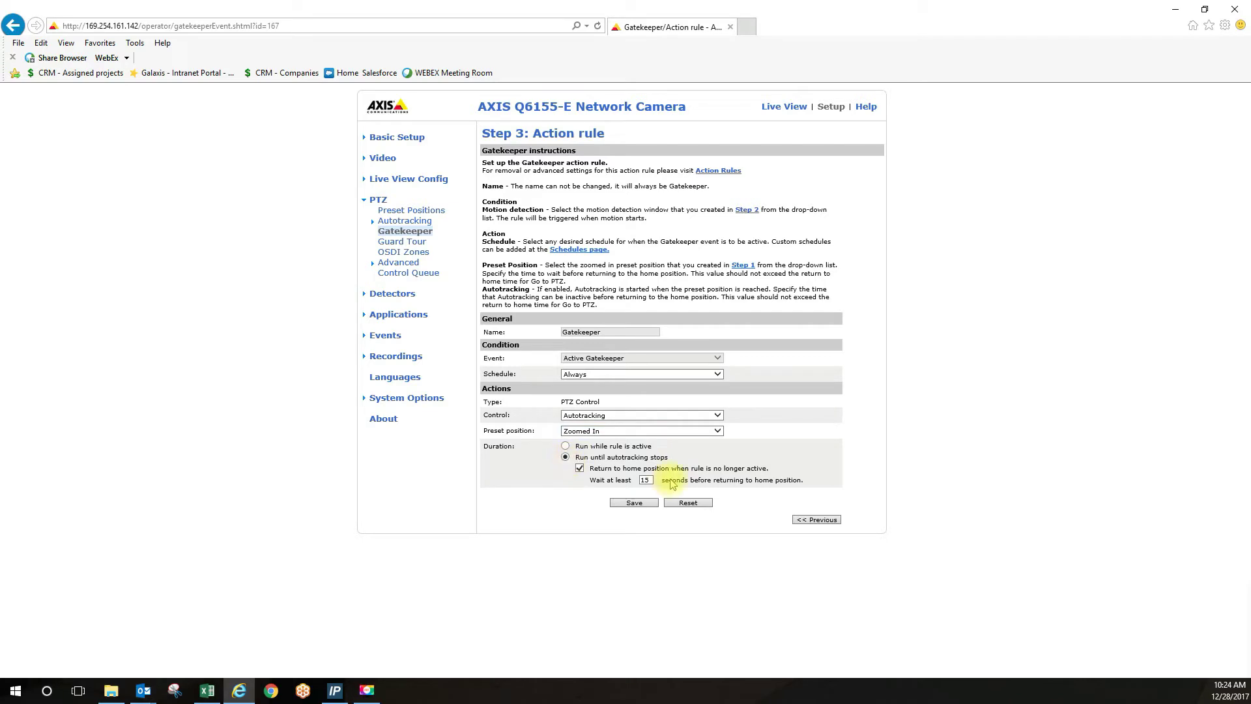
click(643, 480)
double_click(647, 480)
click(634, 502)
click(635, 504)
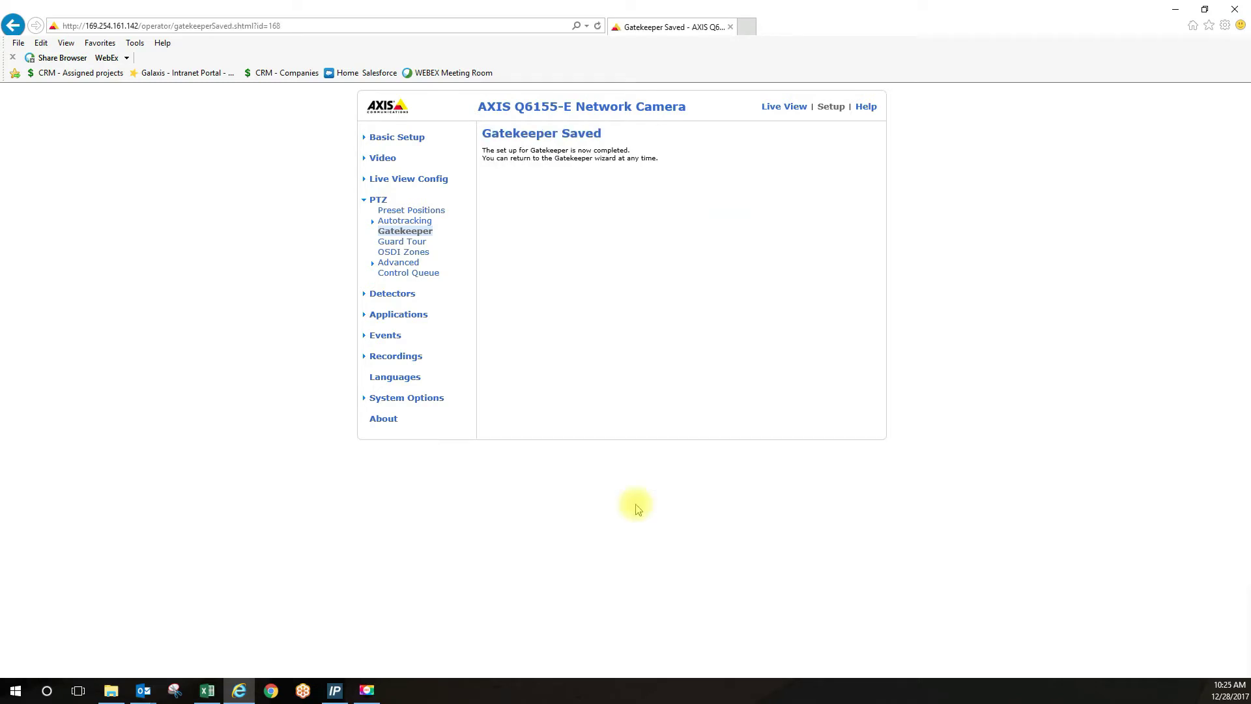
Step: Go to Events > Schedules and preview the Add schedule form, closing it unsaved
click(376, 335)
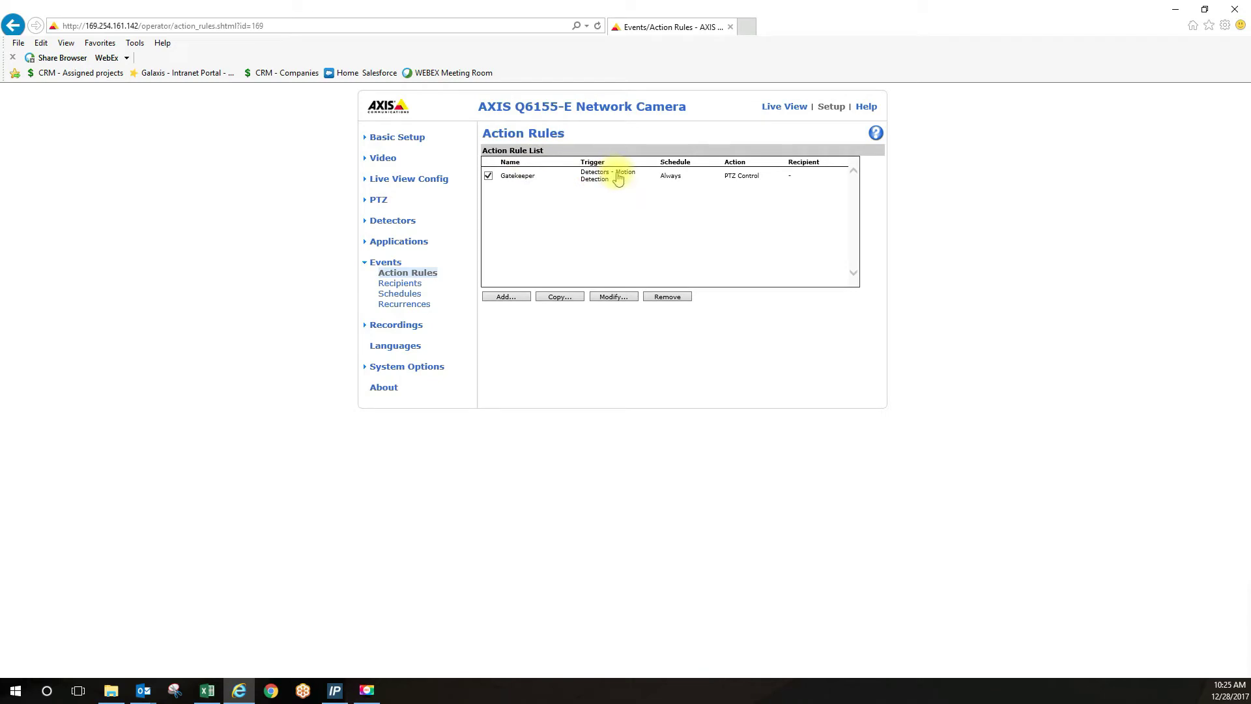
click(401, 294)
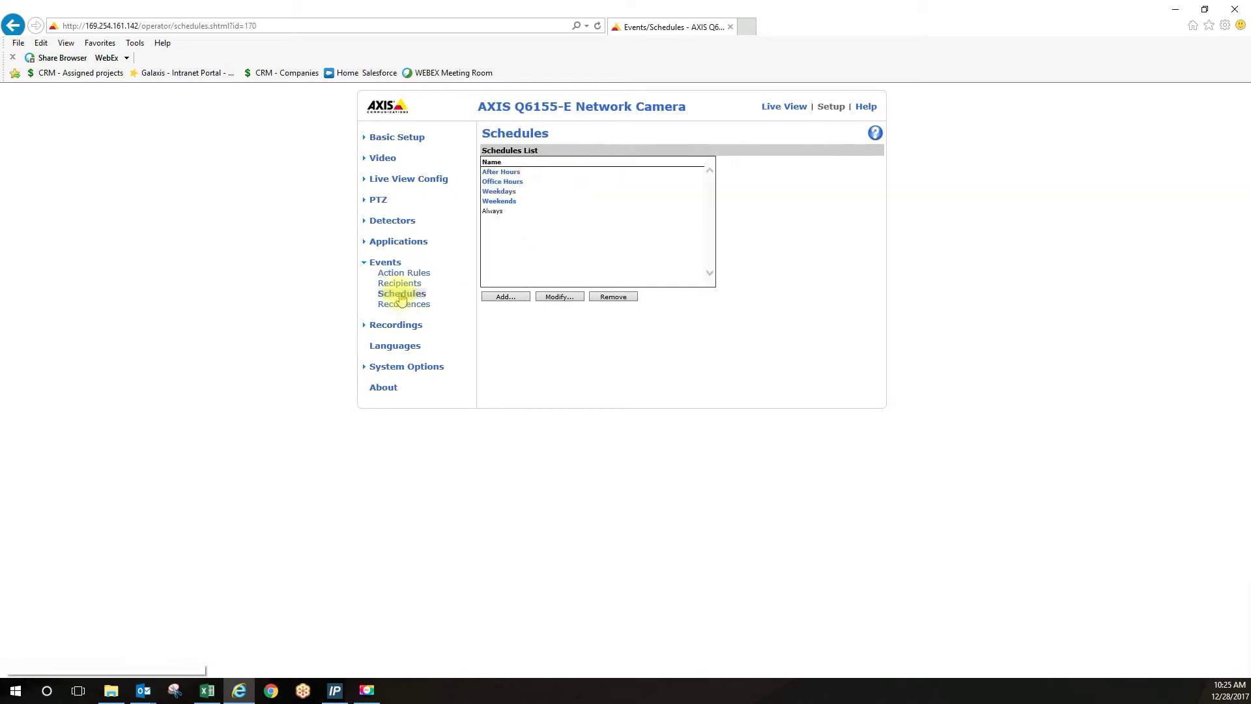
click(505, 297)
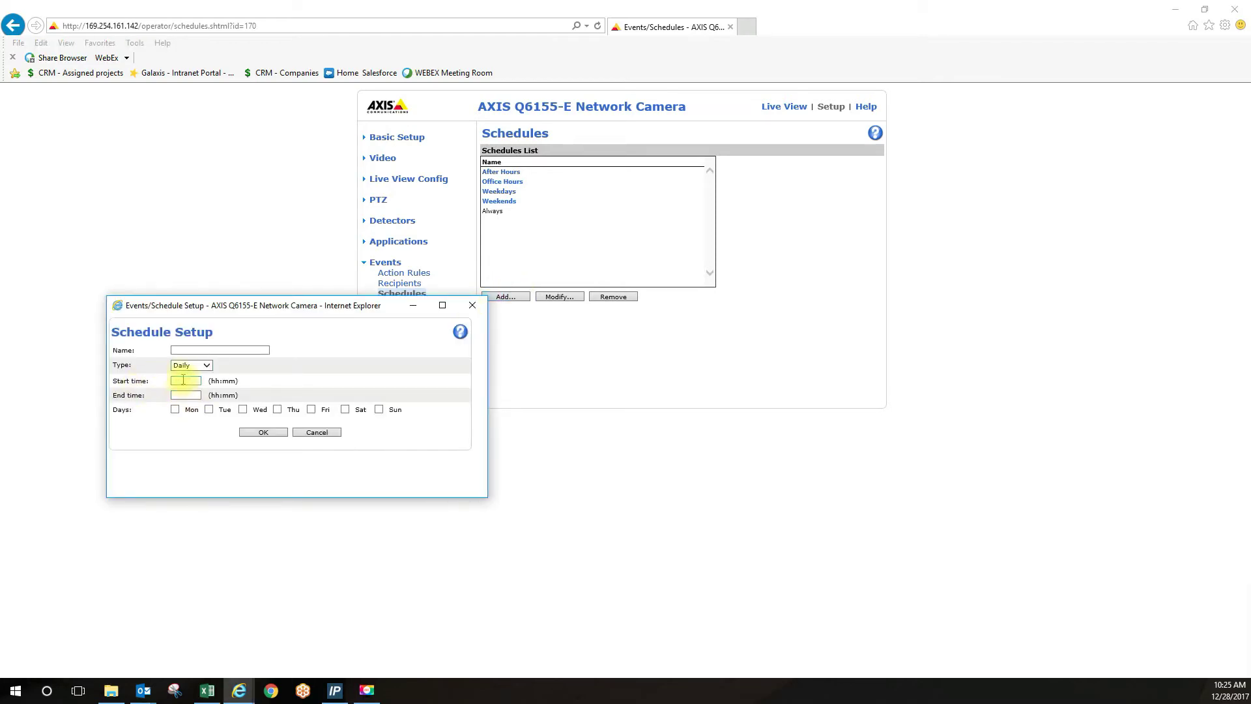
click(479, 311)
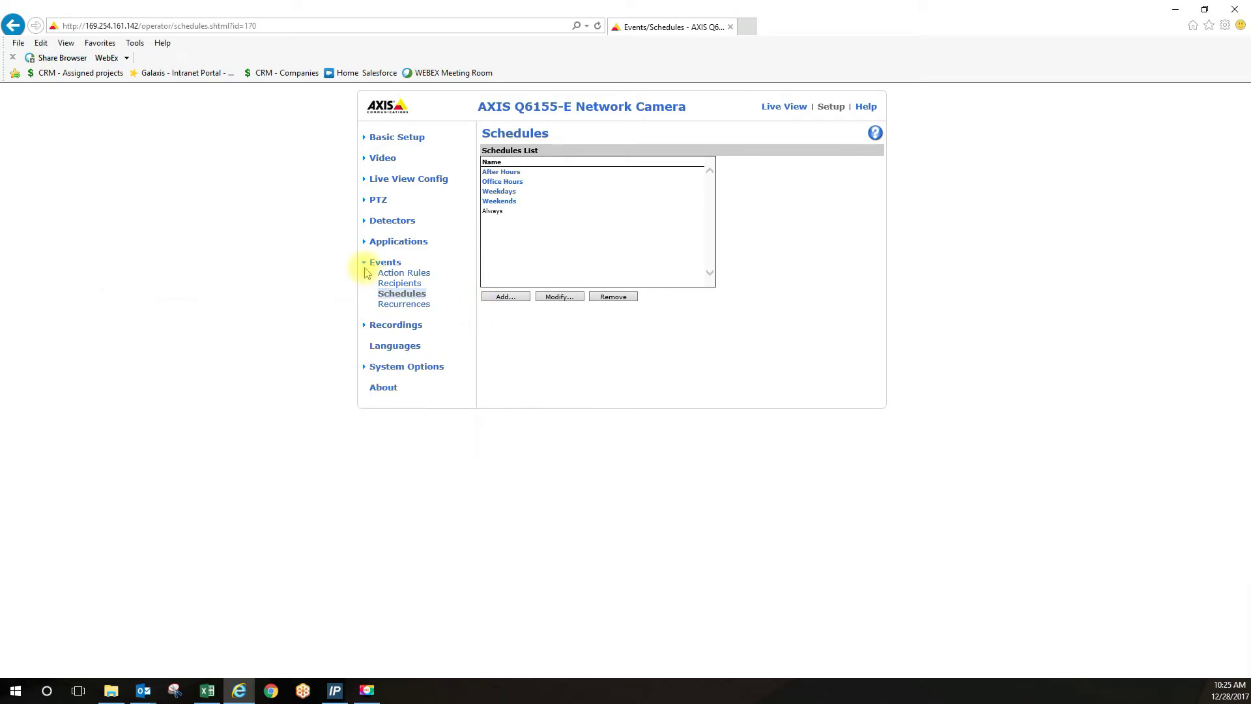
Step: Open PTZ > Autotracking to view its configuration: Not running, Medium sensitivity
click(378, 203)
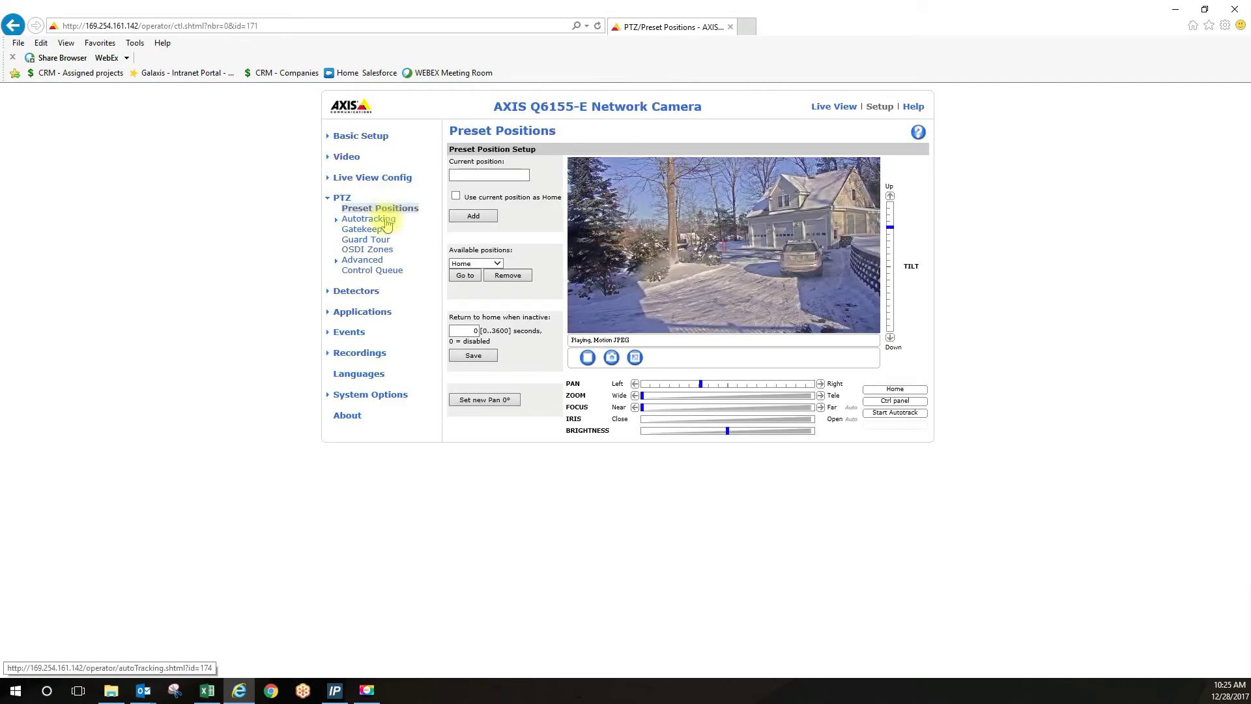
click(387, 221)
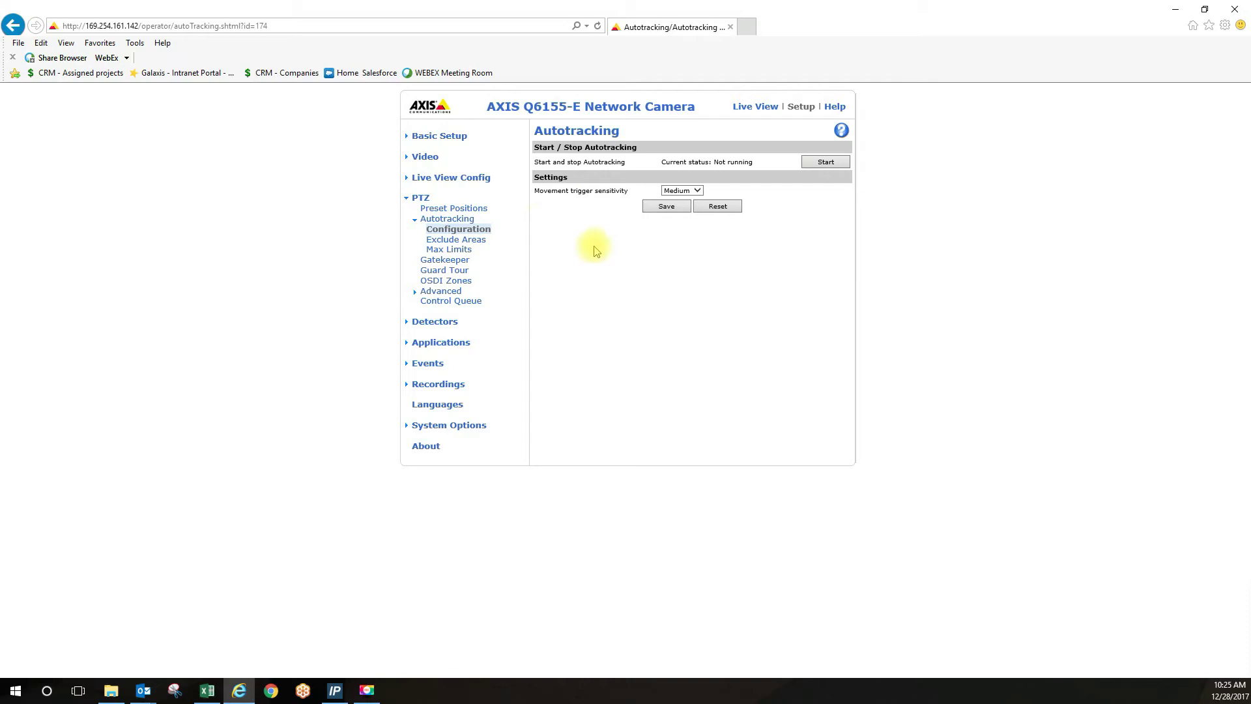
Step: Switch to Live View with Gatekeeper On and watch it zoom on the garage as someone approaches
click(761, 108)
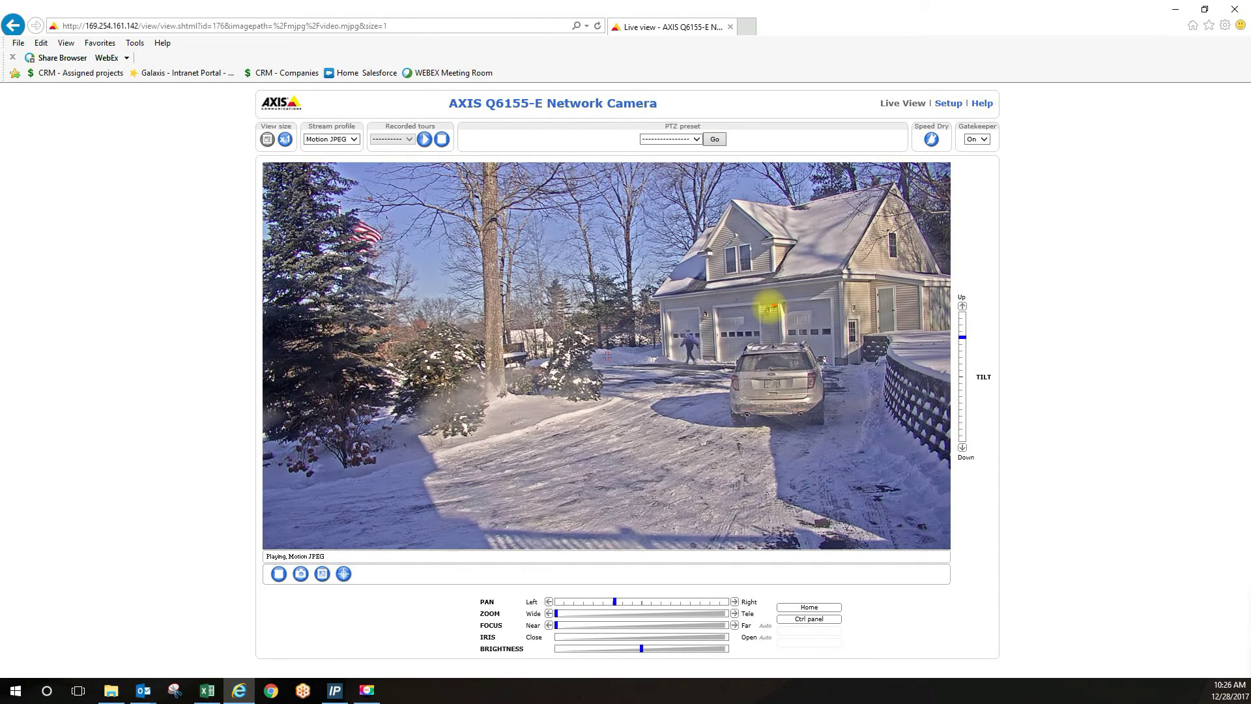
scroll(771, 305, up, 3)
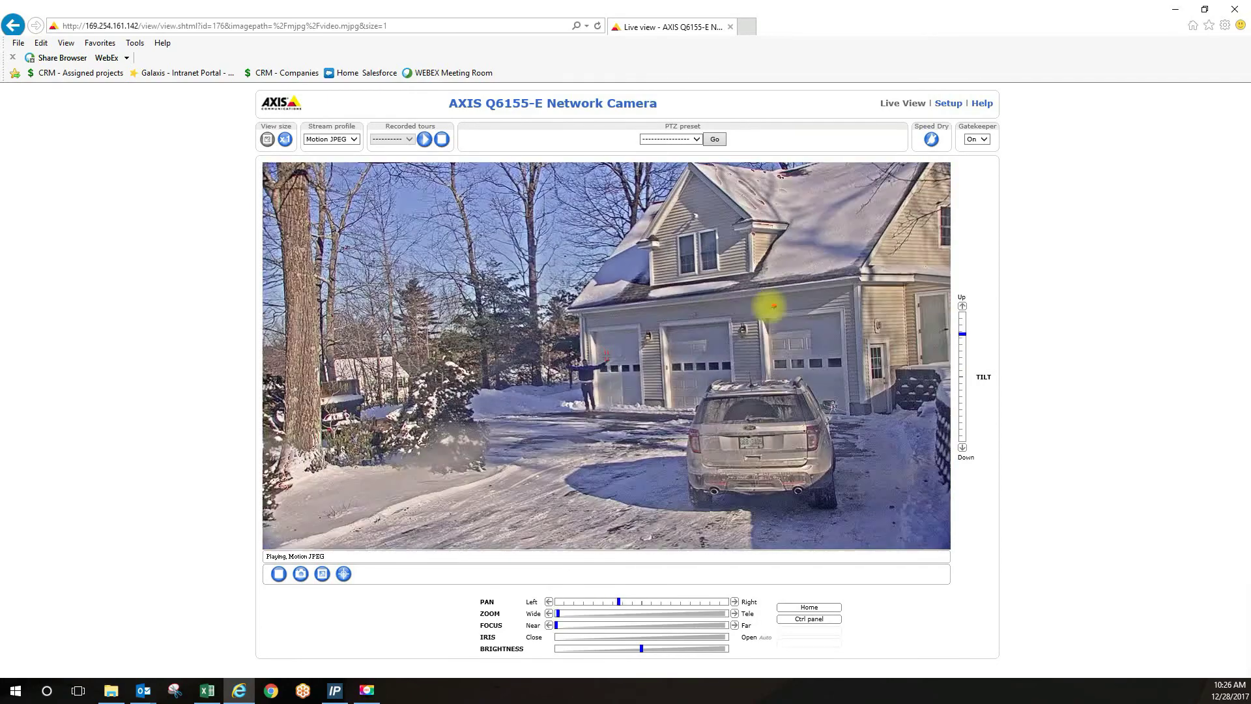